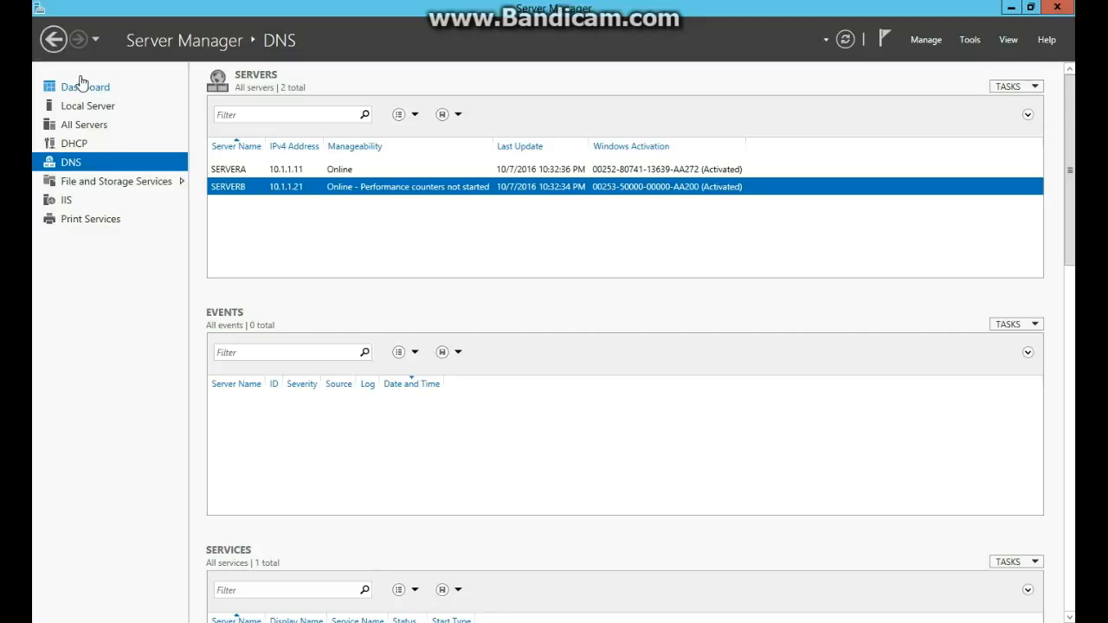
- Open DNS Manager and show the records of the student.class2050.com forward lookup zone on SERVERB
click(970, 39)
click(915, 106)
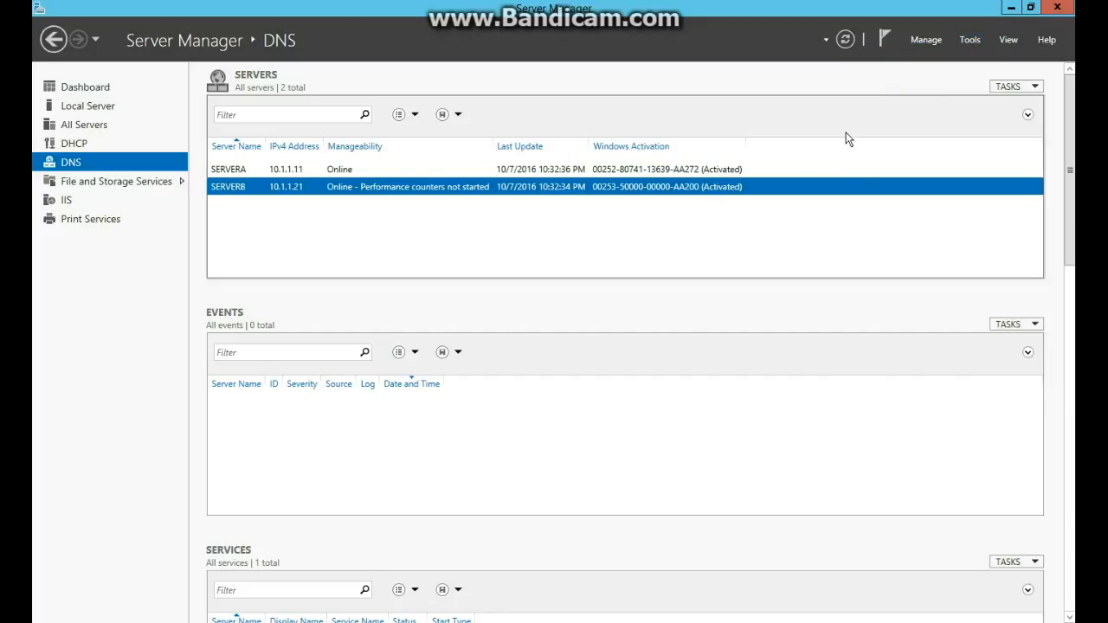
click(96, 127)
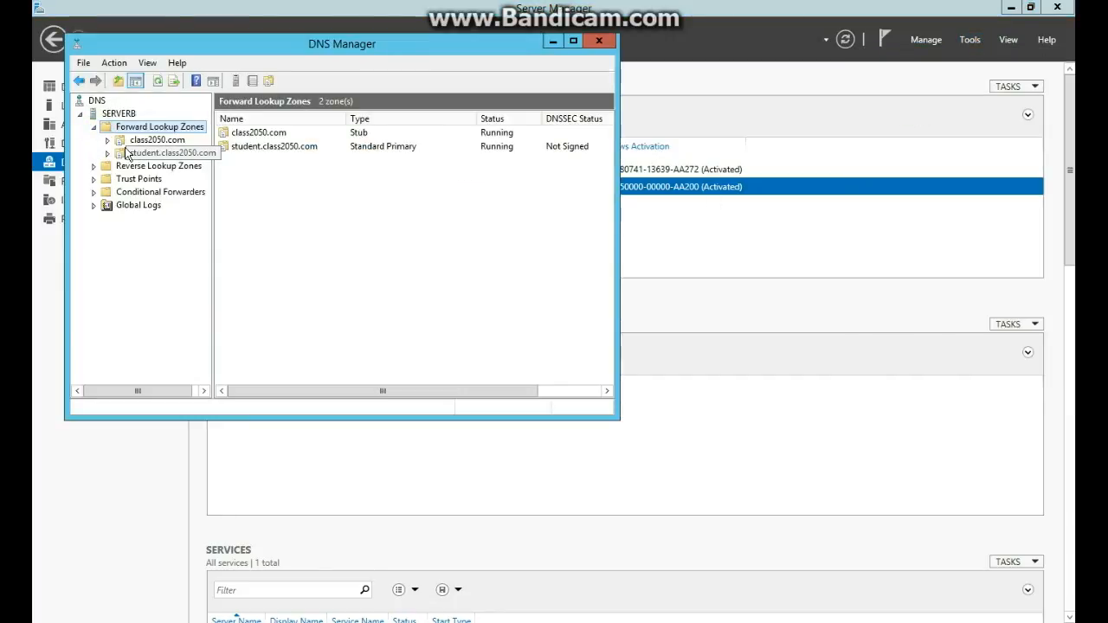
click(128, 153)
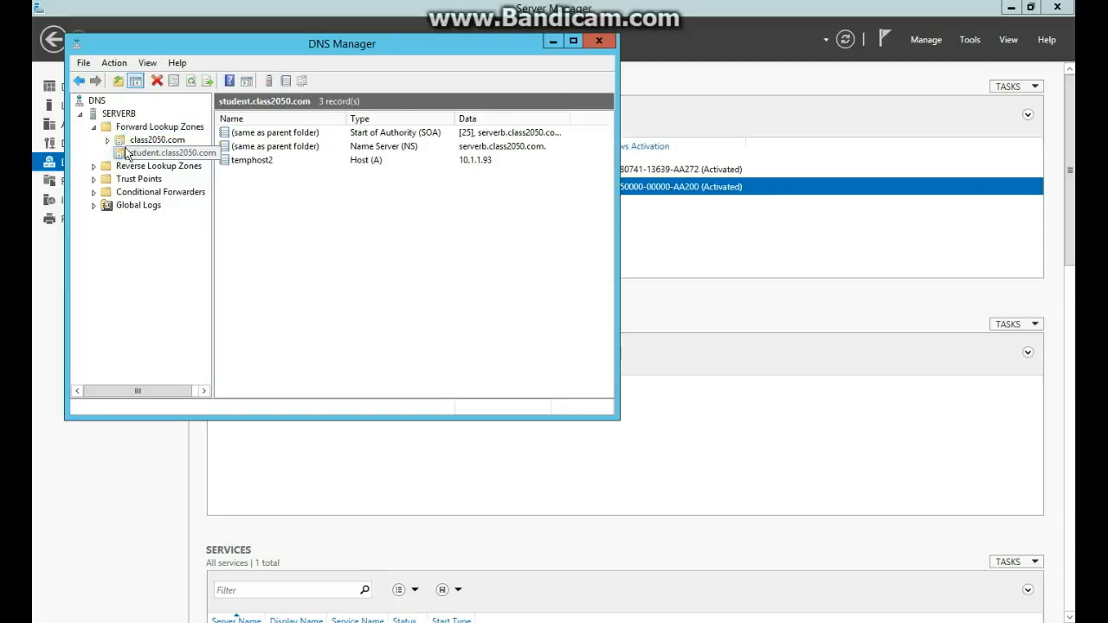
- Delete the temphost2 host record from the student.class2050.com zone
right_click(274, 161)
click(325, 169)
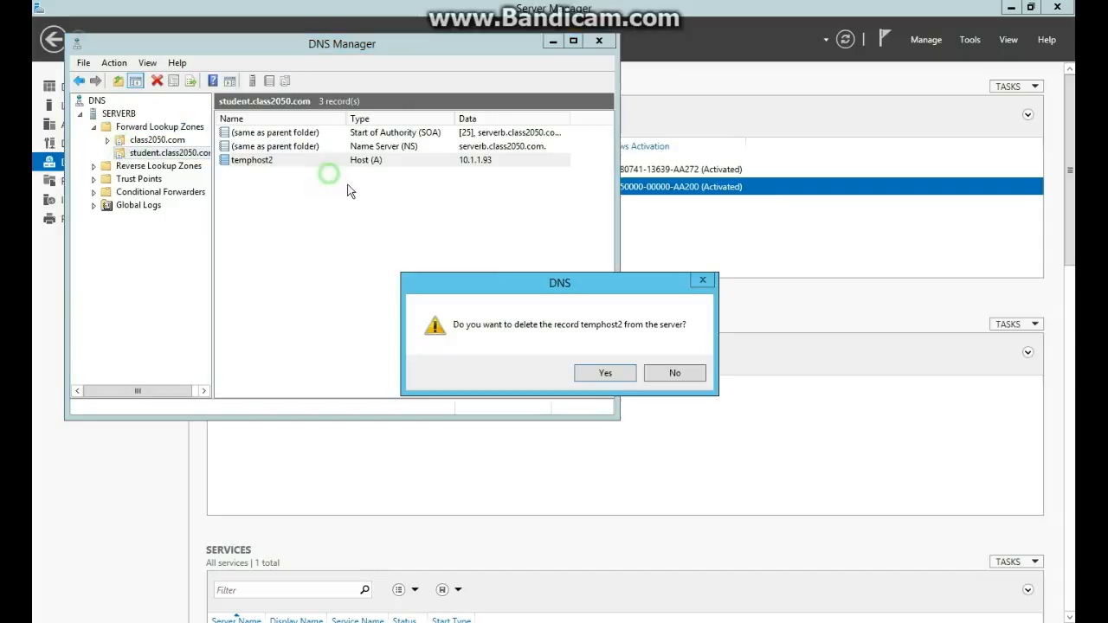
click(588, 370)
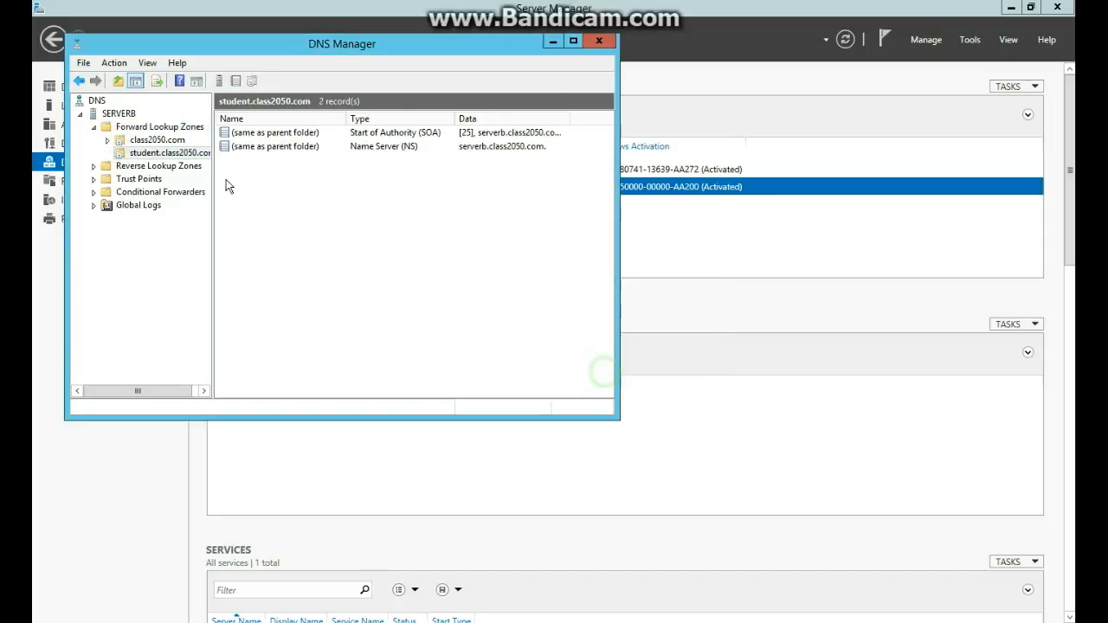
- Add a host (A) record named TempHost1 with IP address 10.1.1.12 to the student.class2050.com zone
right_click(300, 183)
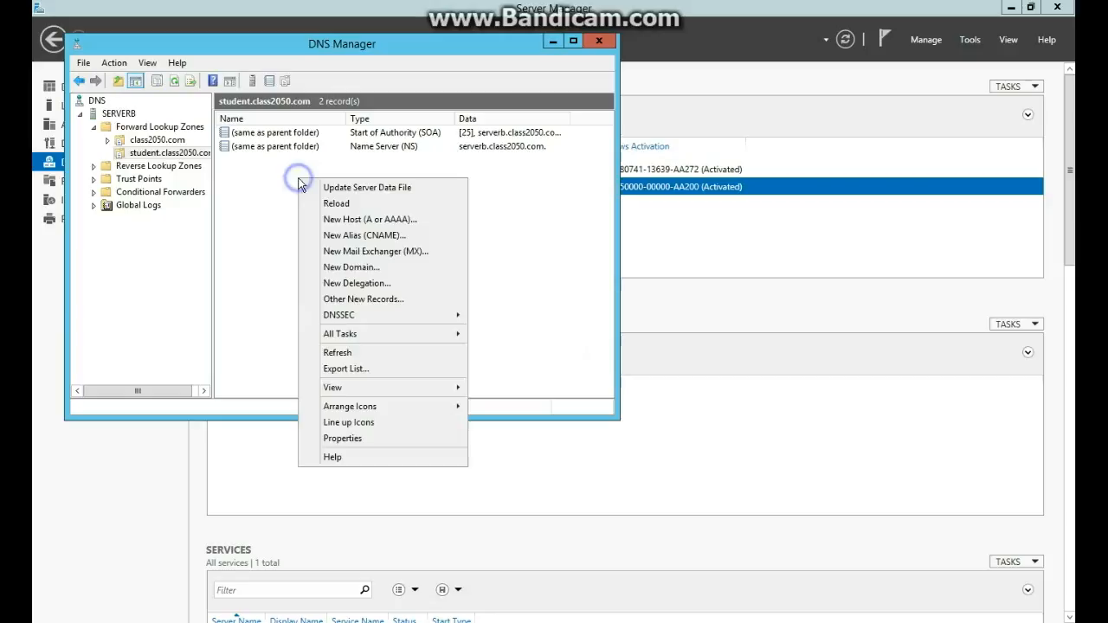
click(350, 221)
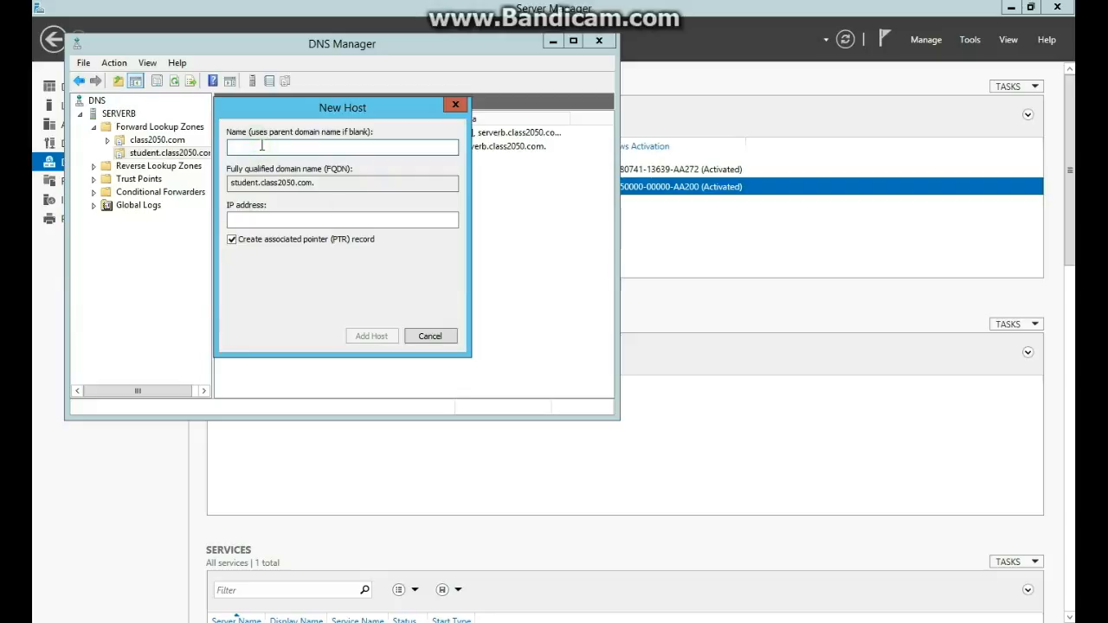
text(TempHost1)
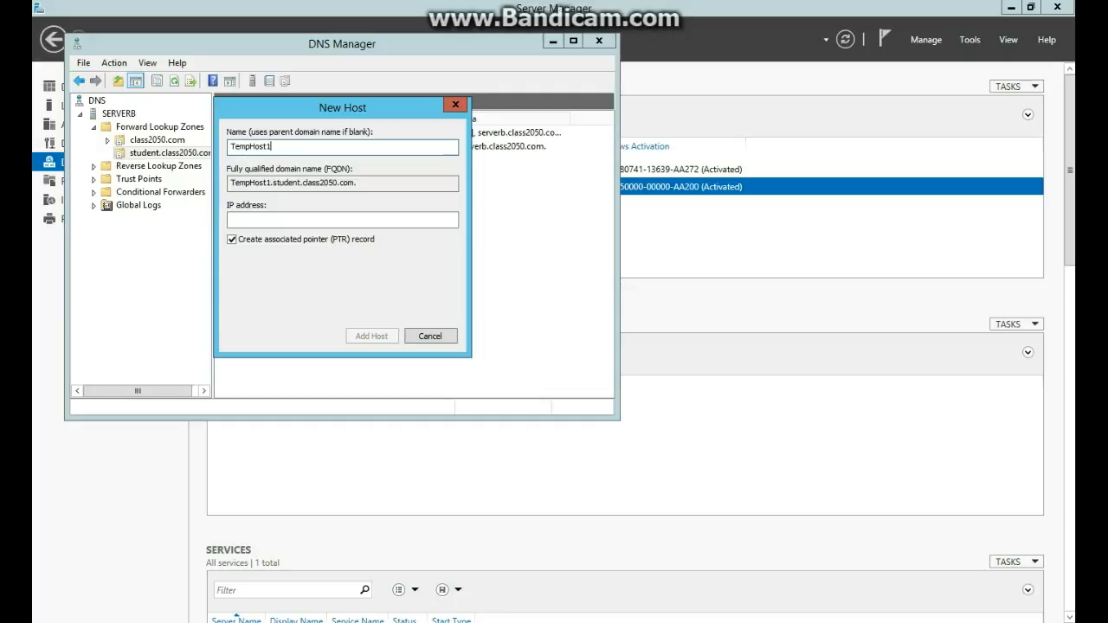
key(Tab)
key(Tab)
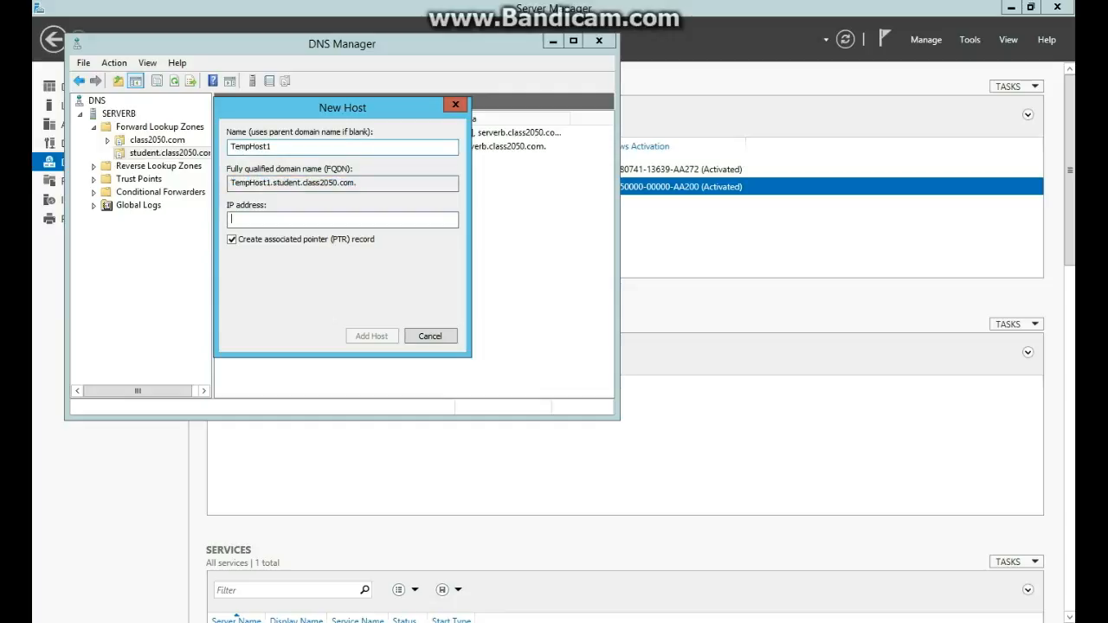
text(10.1.1.12)
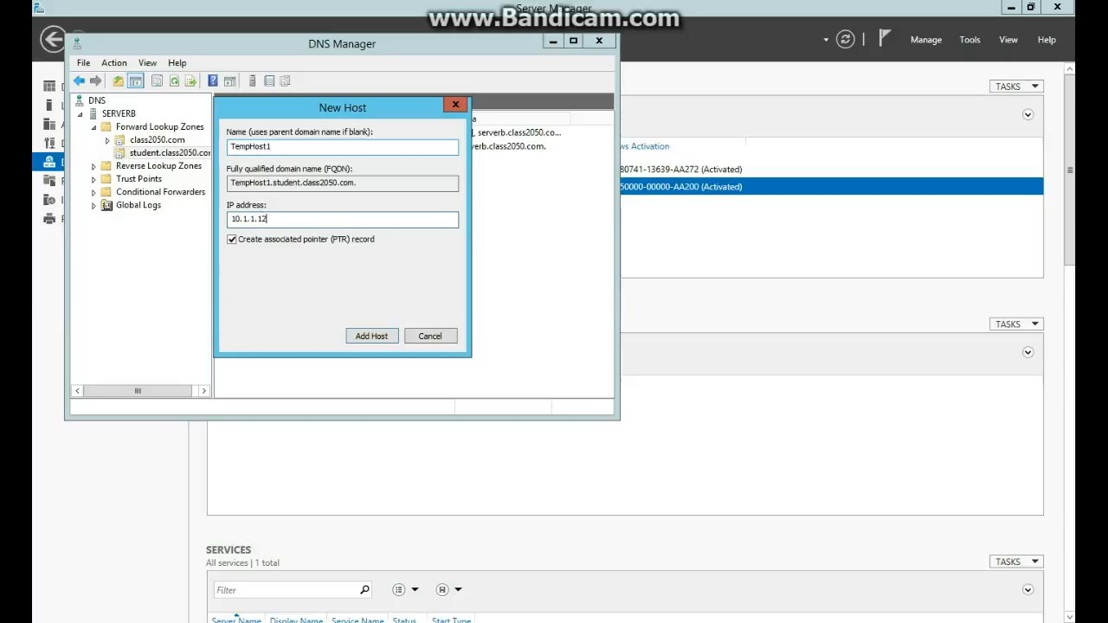
click(355, 337)
click(688, 379)
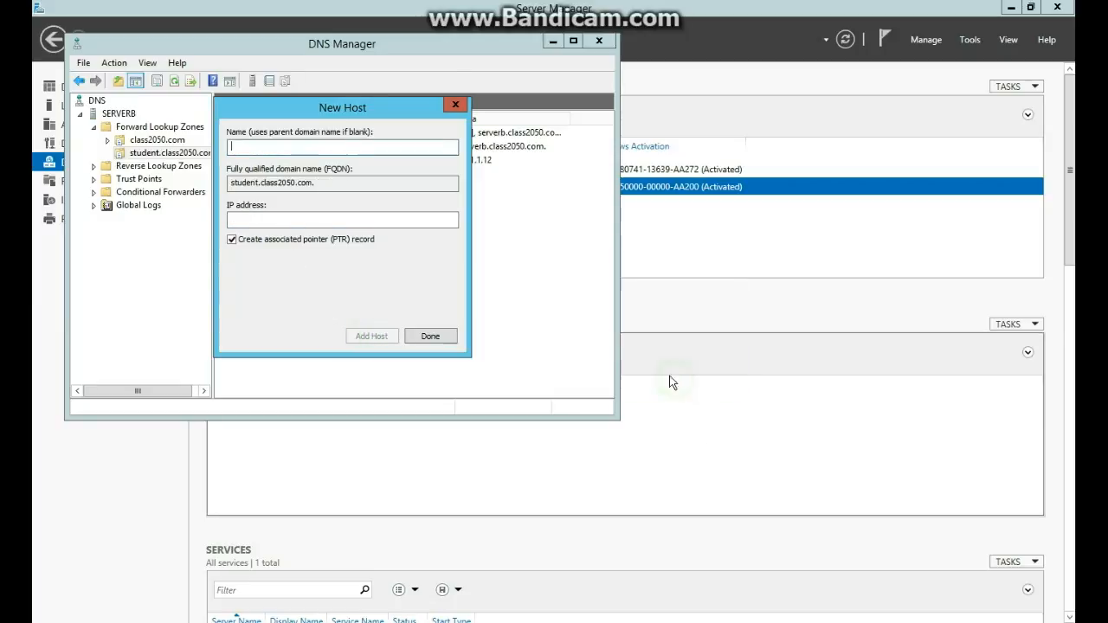
- Add a second TempHost1 host record with IP address 10.1.1.13 to the zone and finish adding hosts
drag(319, 109, 534, 130)
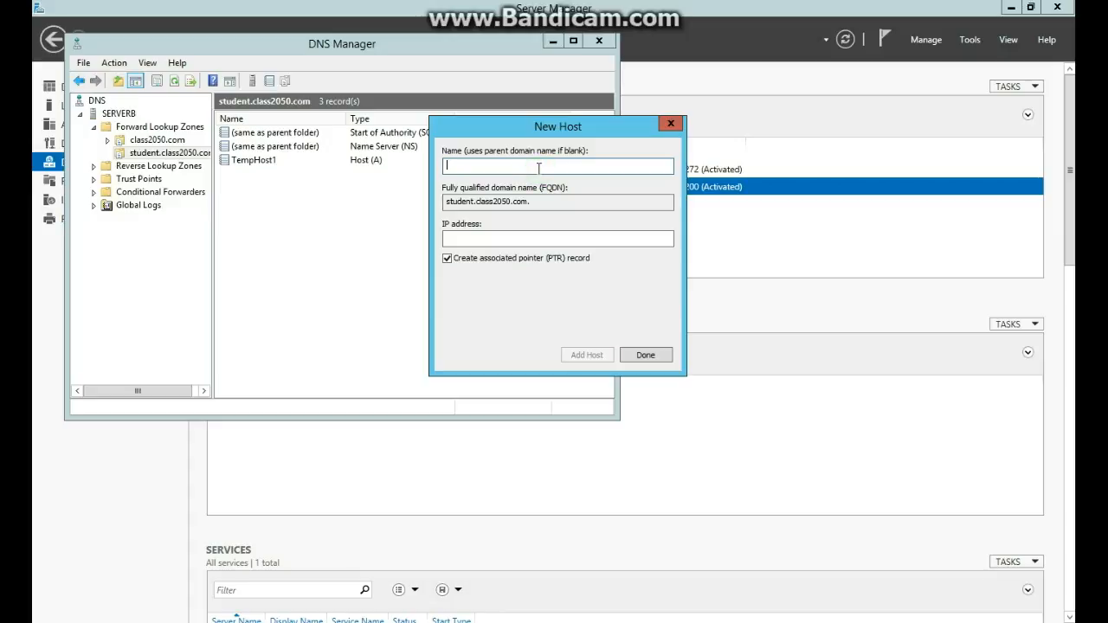
text(TempHost)
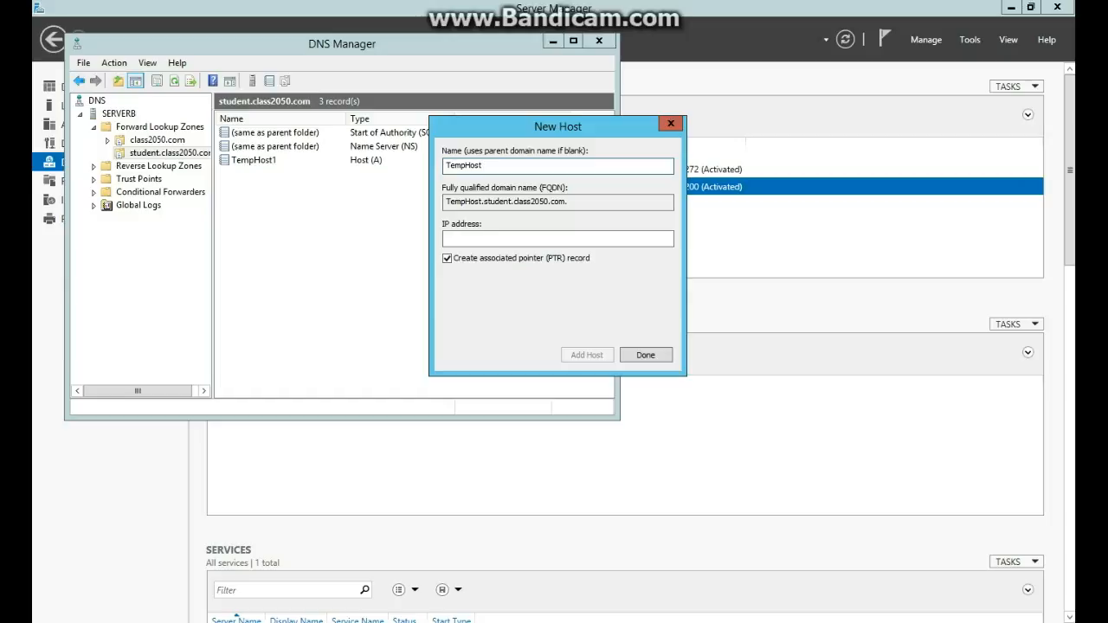
text(1)
key(Tab)
key(Tab)
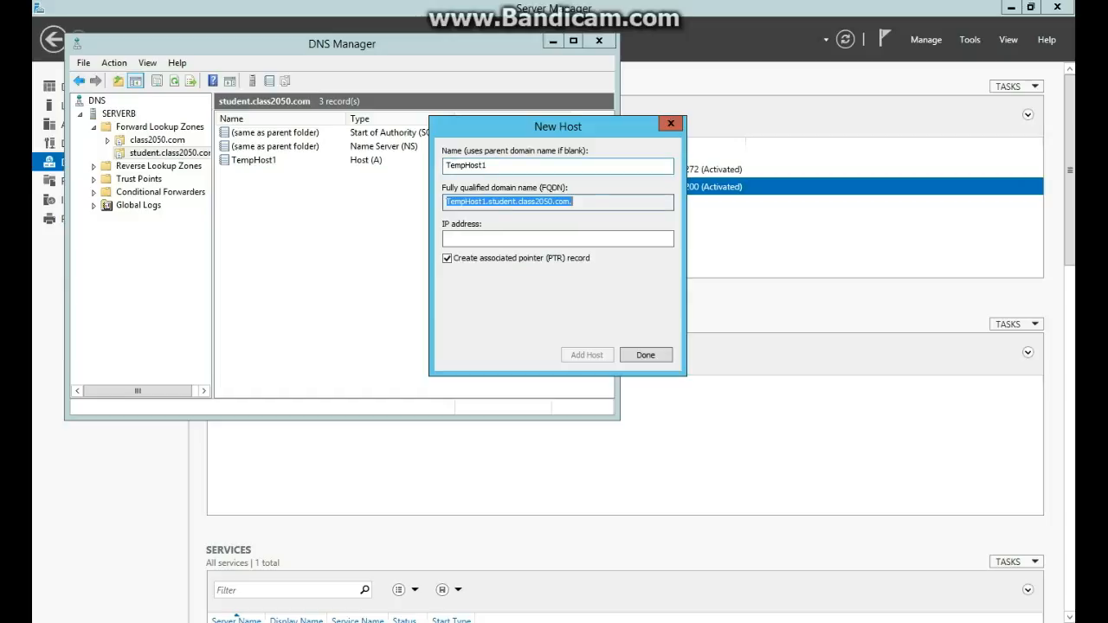
text(10.1)
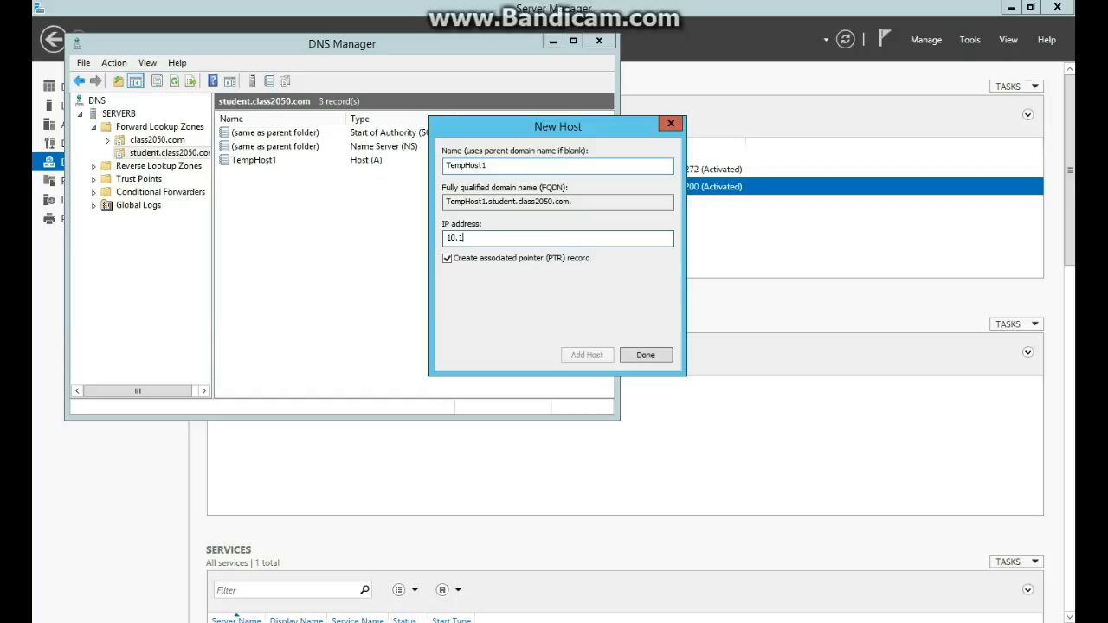
text(.1.13)
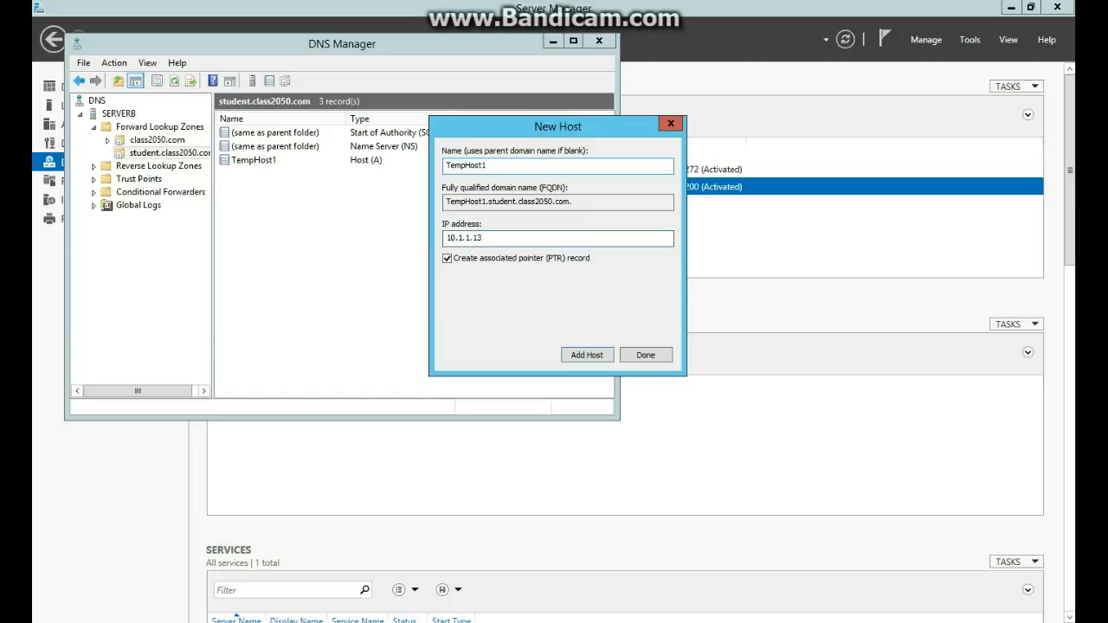
key(Return)
key(Return)
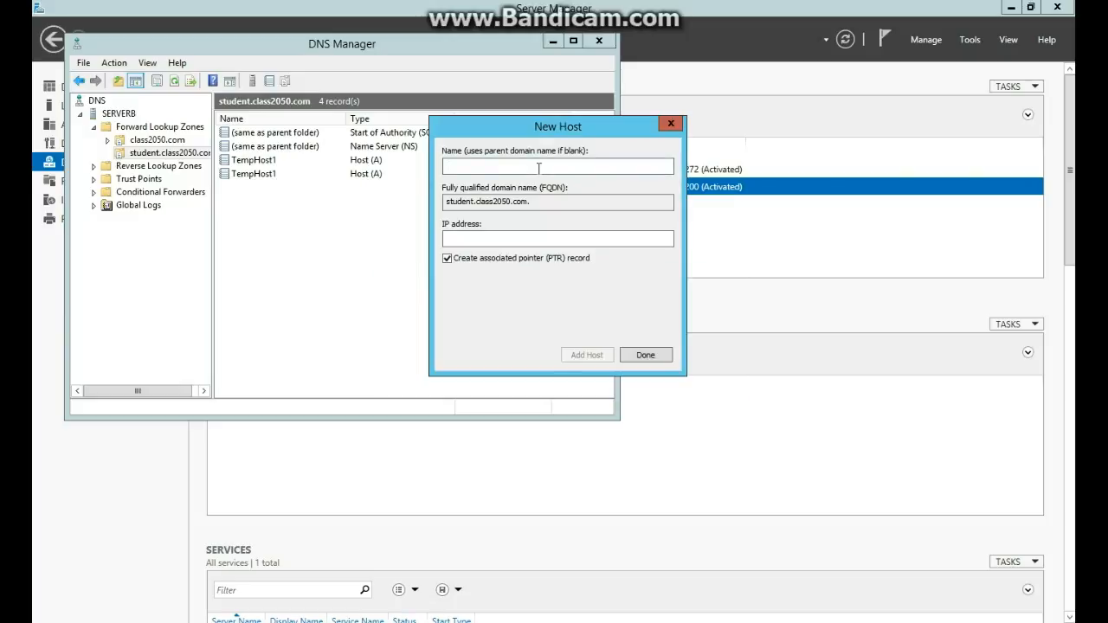
click(644, 356)
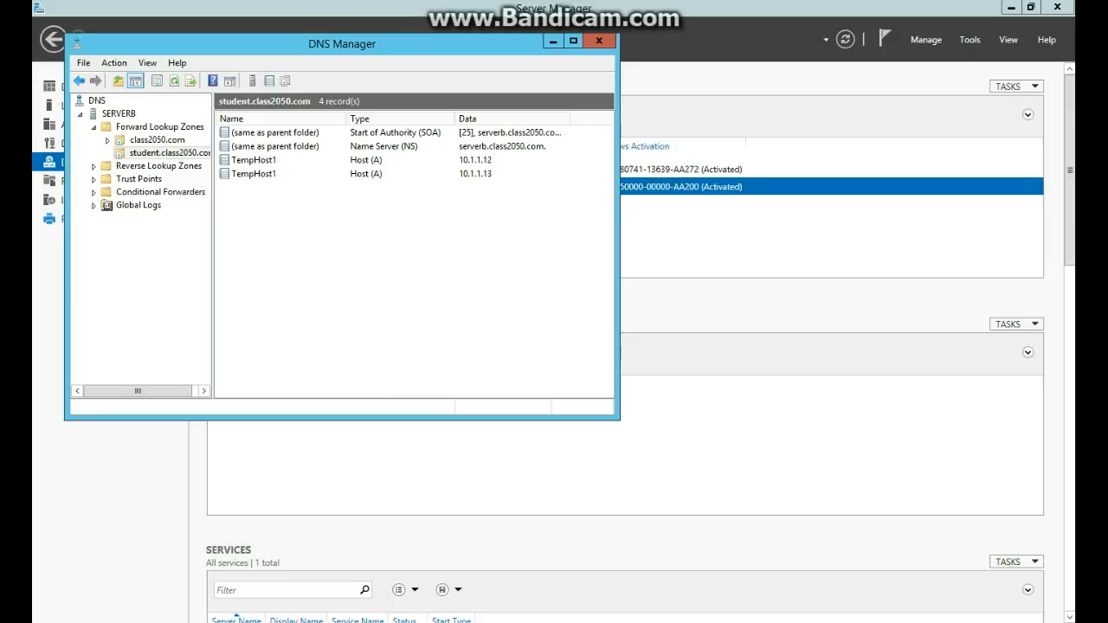
- In a Command Prompt, run "dnscmd serverb.class2050.com /recordadd student.class2050.com TempHost2 A 10.1.1.14"
key(super)
click(394, 160)
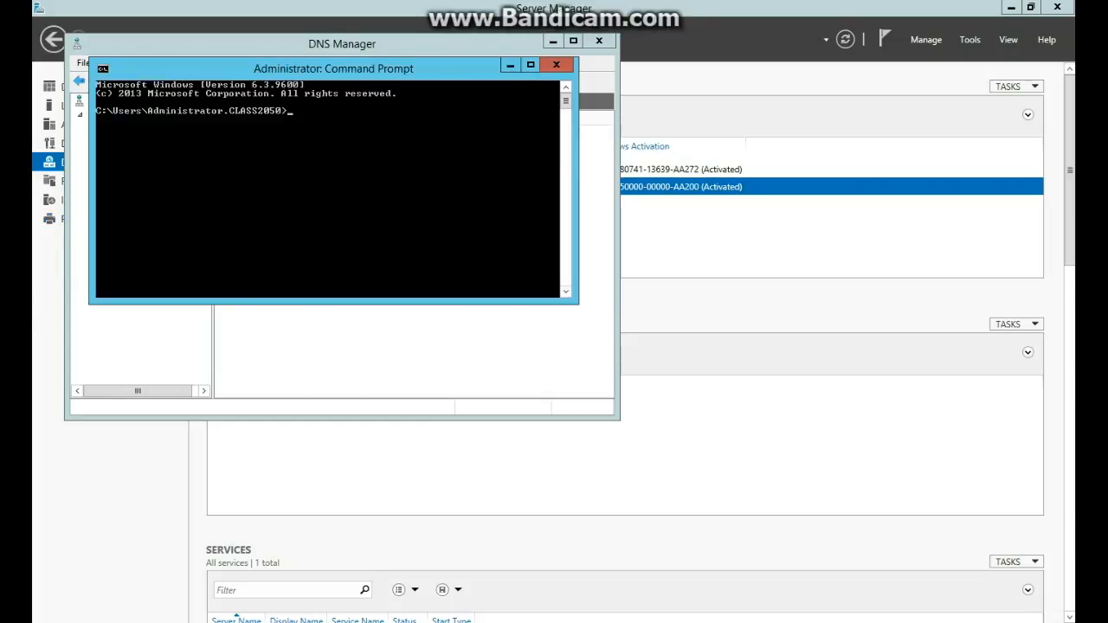
text(dnscmd serverb.class2050.com /recor)
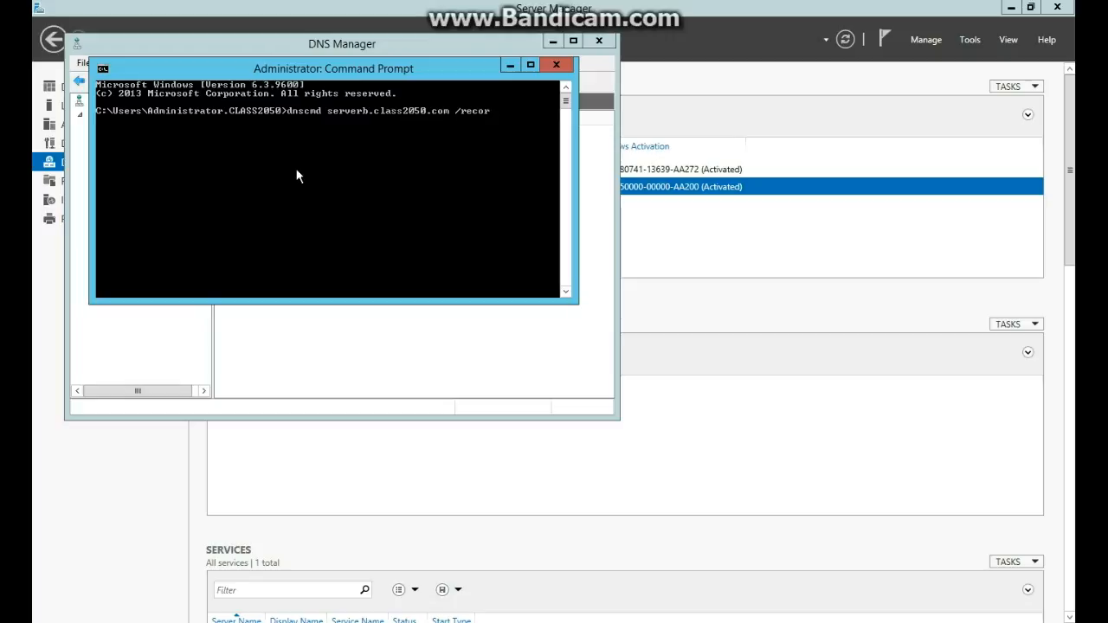
text(dadd student.class2050.com TempHost2 A)
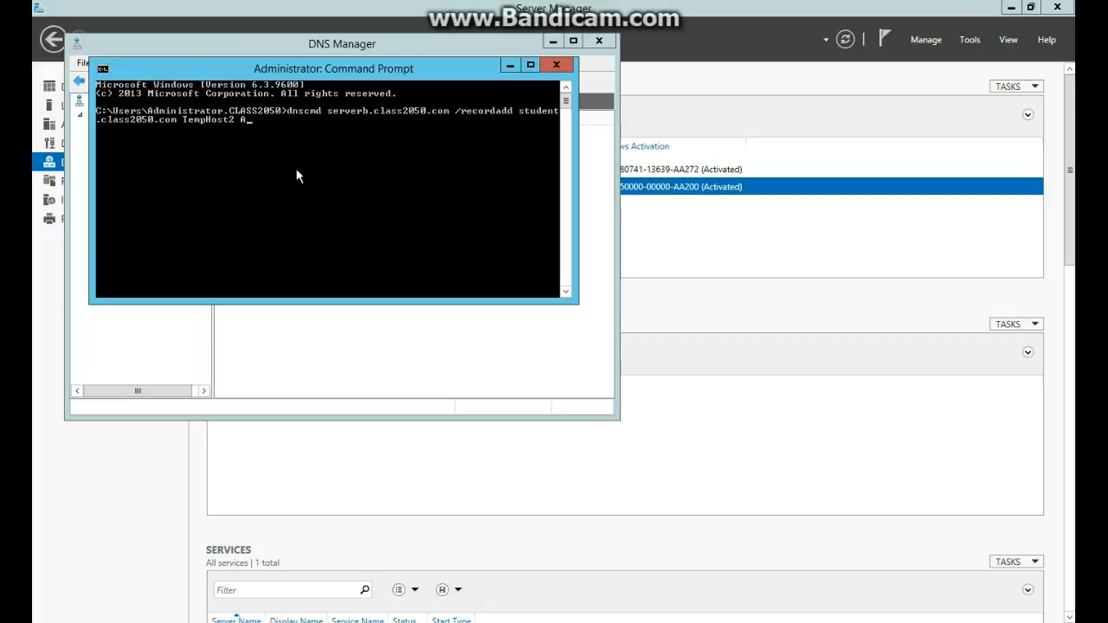
text( 10.1.1.14)
key(Return)
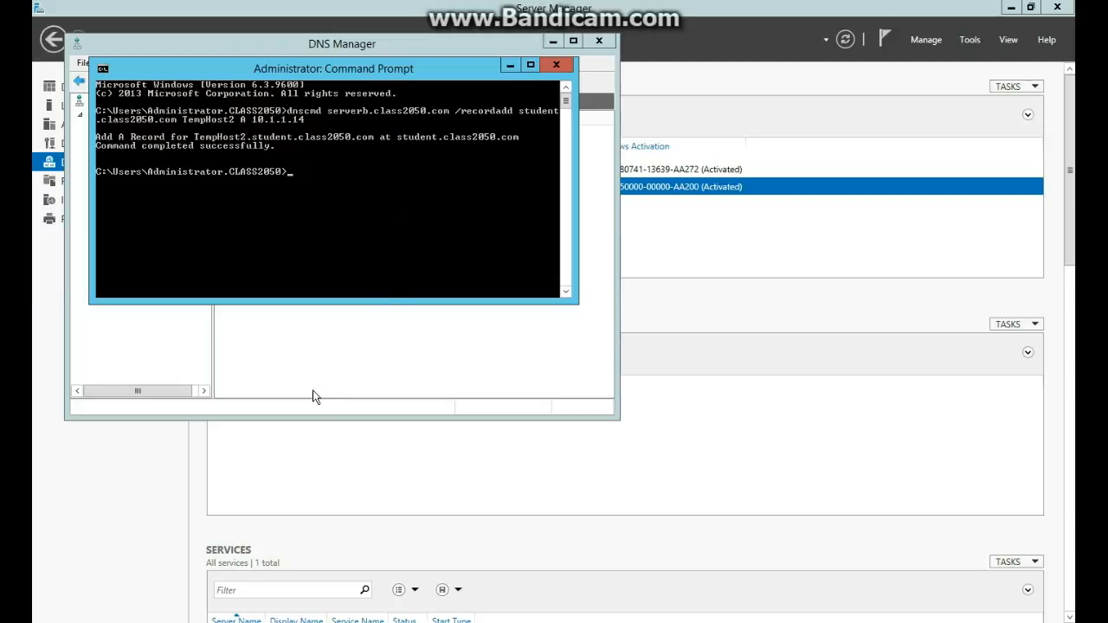
- Return to DNS Manager and refresh the record list of the student.class2050.com zone
click(296, 358)
right_click(305, 213)
click(279, 219)
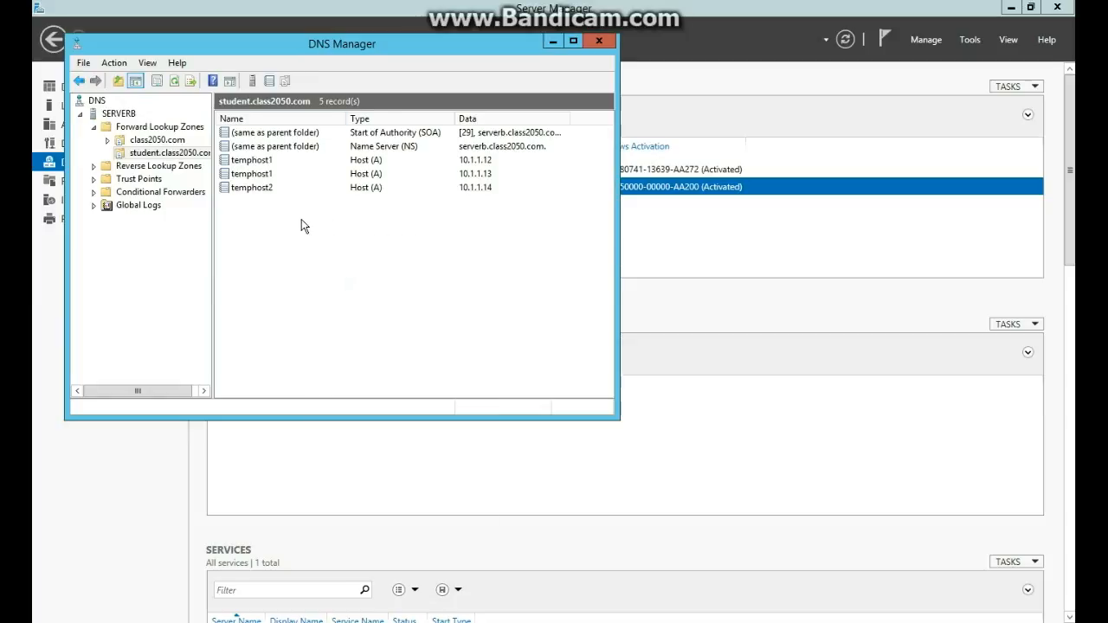
- Review the host name, FQDN and IP address in the properties of the temphost2 record
click(260, 187)
right_click(267, 192)
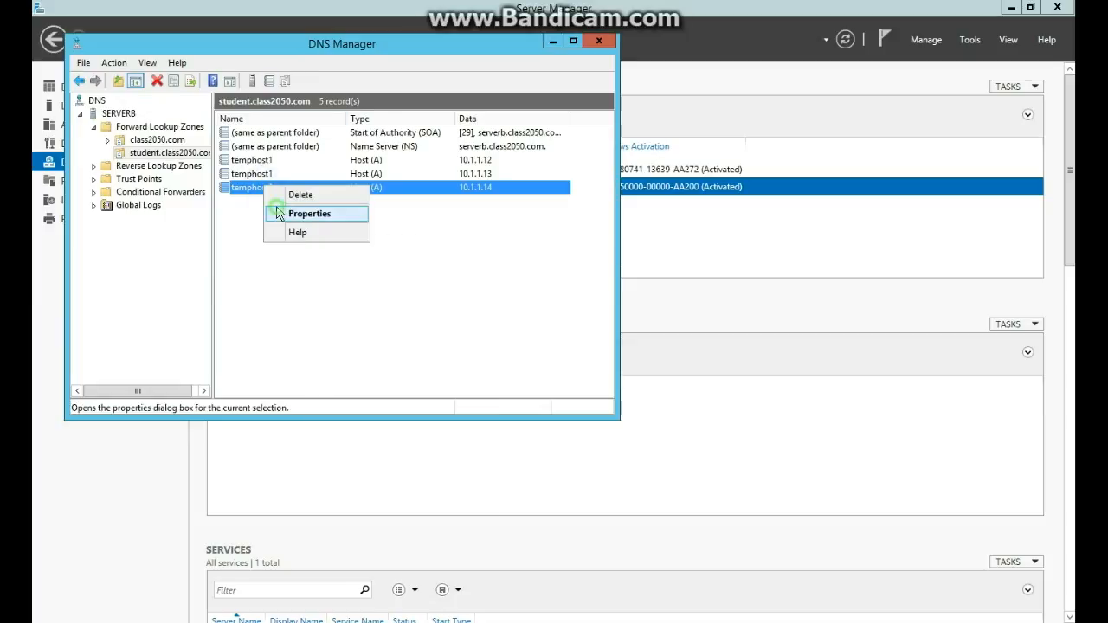
click(303, 210)
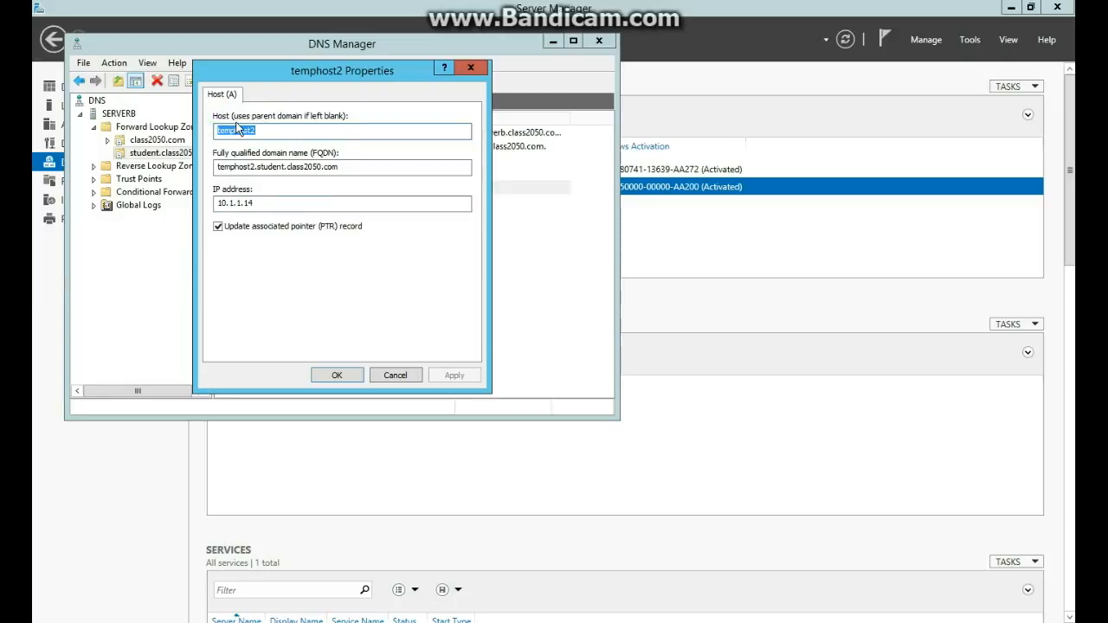
click(246, 128)
click(337, 375)
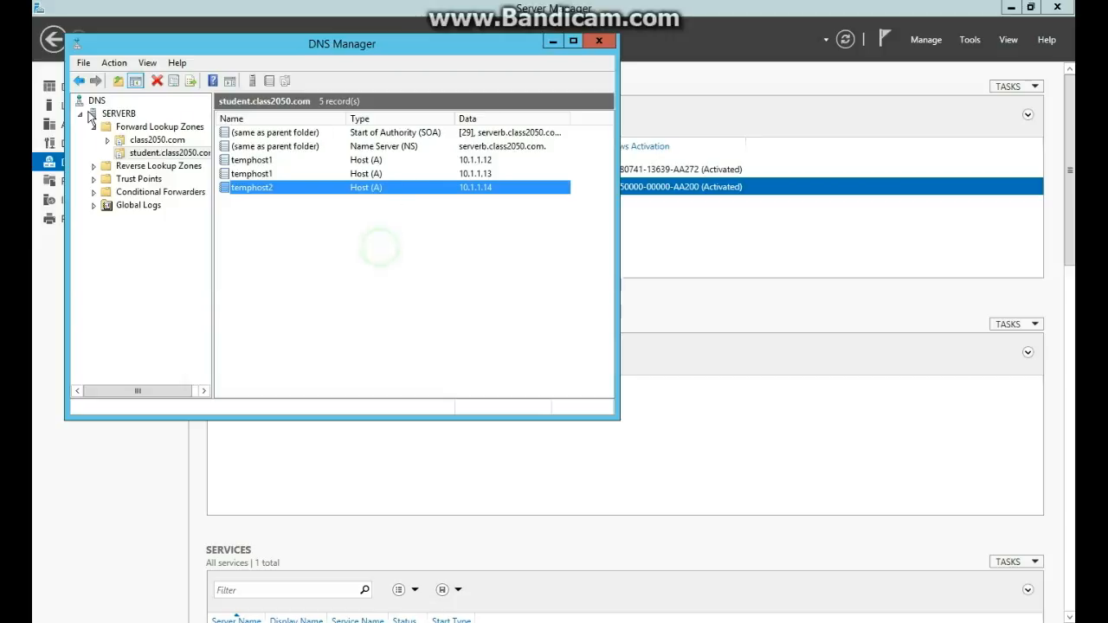
- Check the round robin option in SERVERB's advanced DNS server properties, leaving the settings as they are
click(117, 115)
right_click(117, 114)
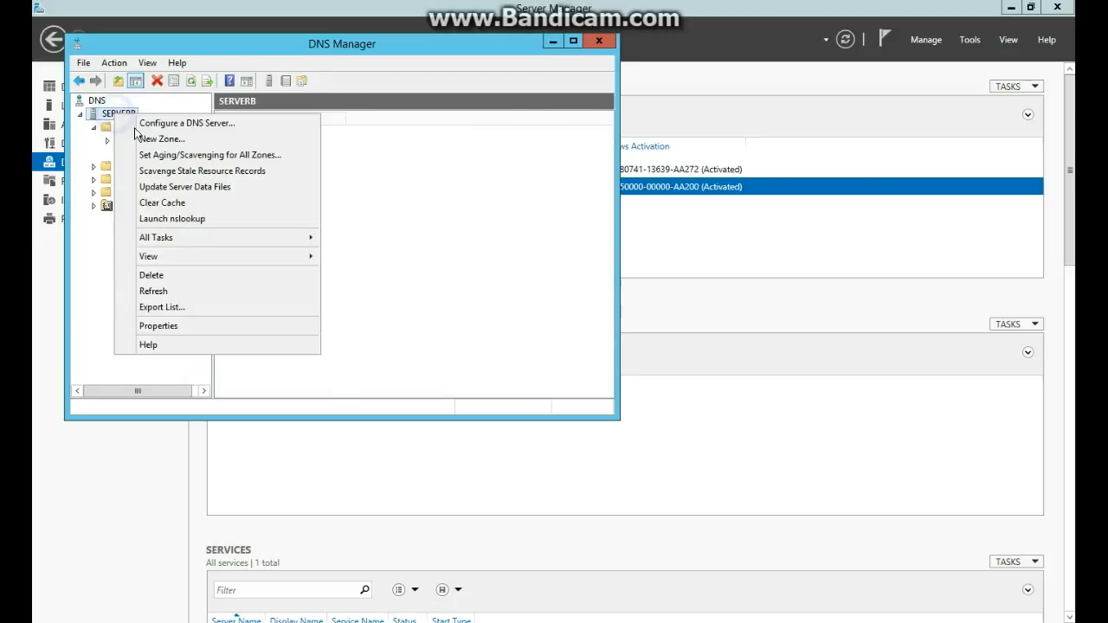
click(272, 327)
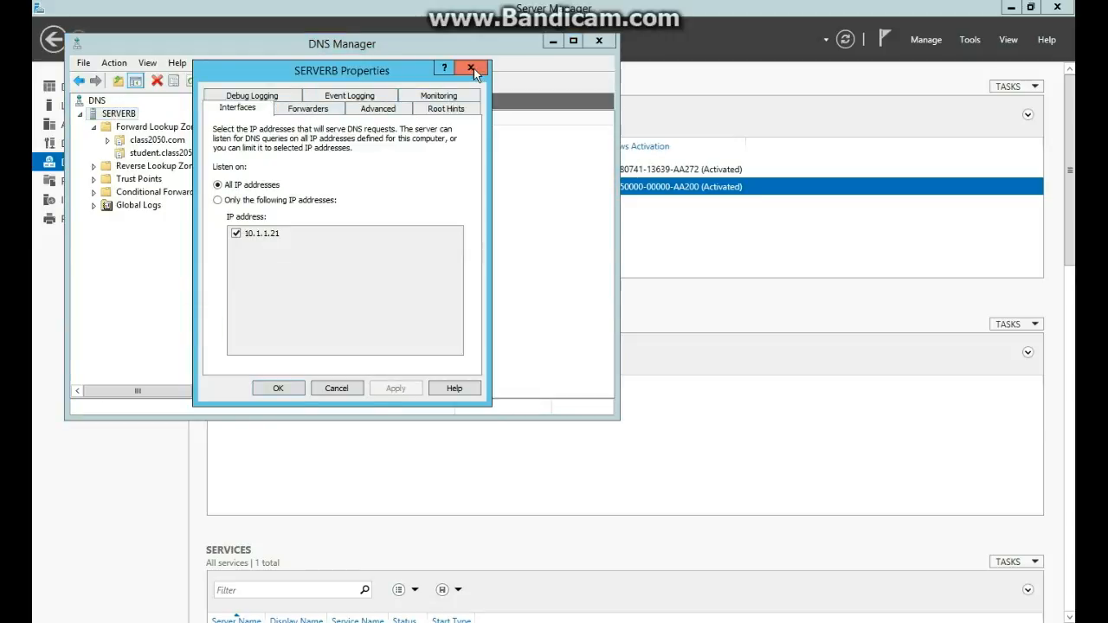
click(374, 111)
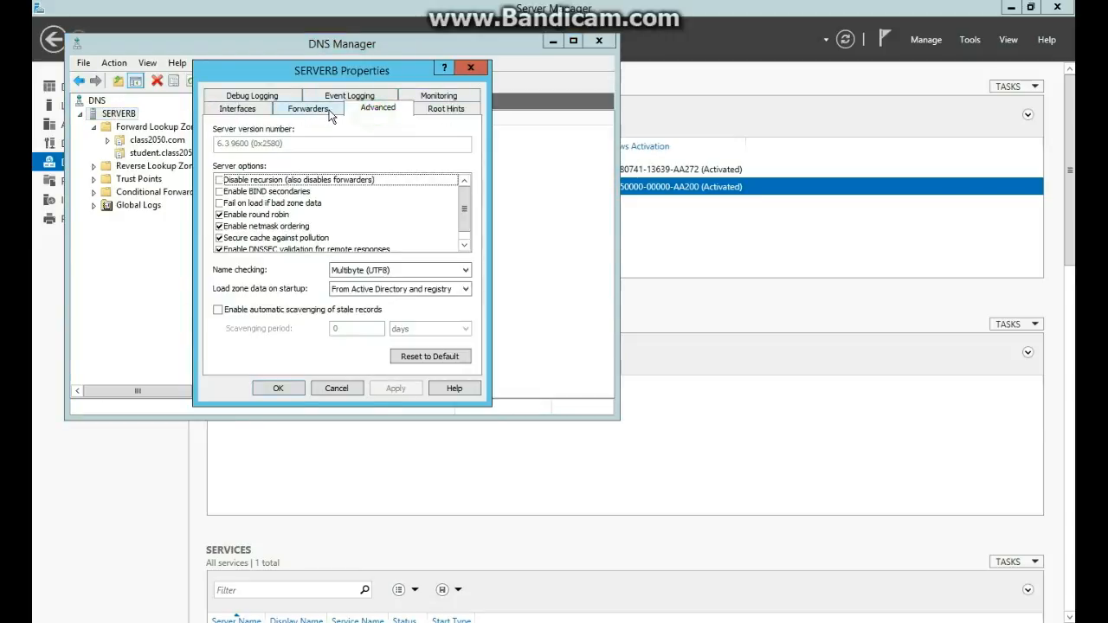
click(276, 215)
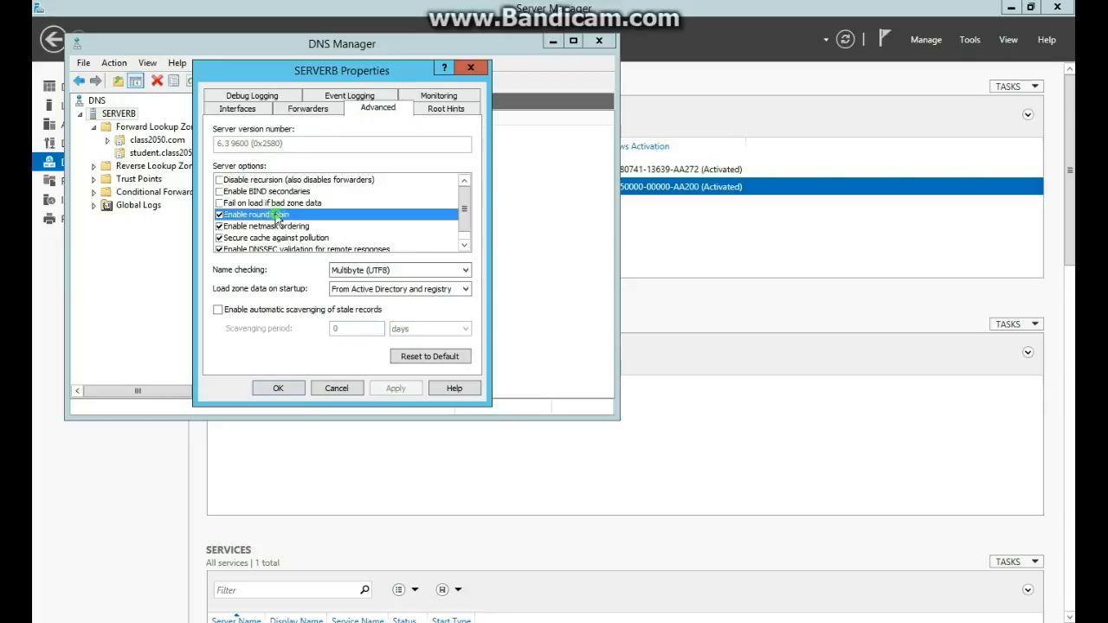
click(337, 388)
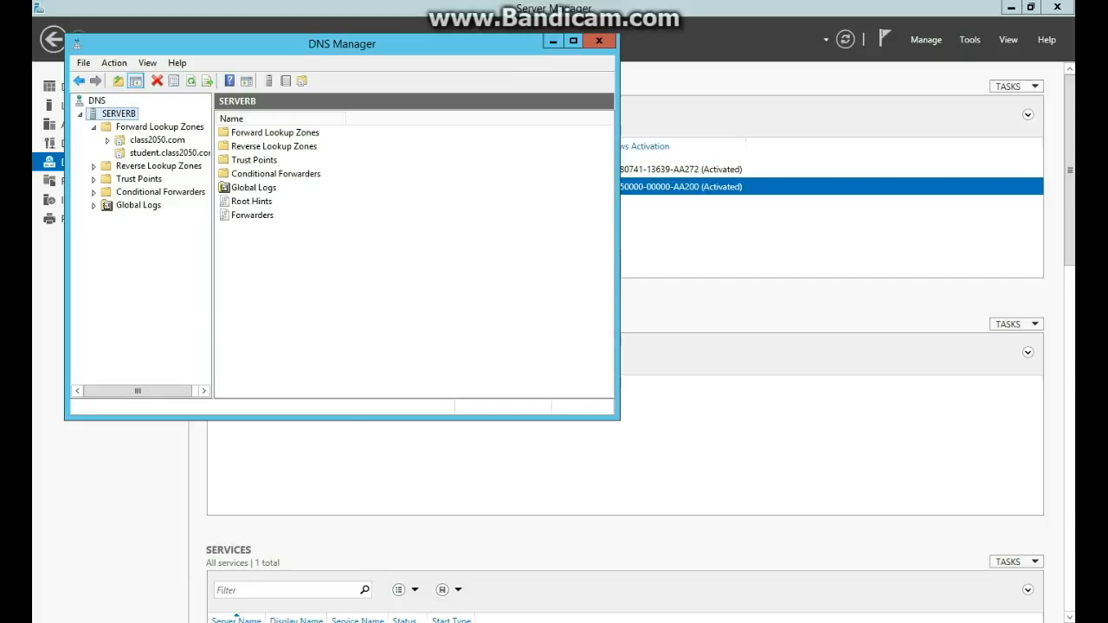
- Open a Command Prompt and run "nslookup temphost1.student.class2050.com" twice to test round robin resolution
click(49, 181)
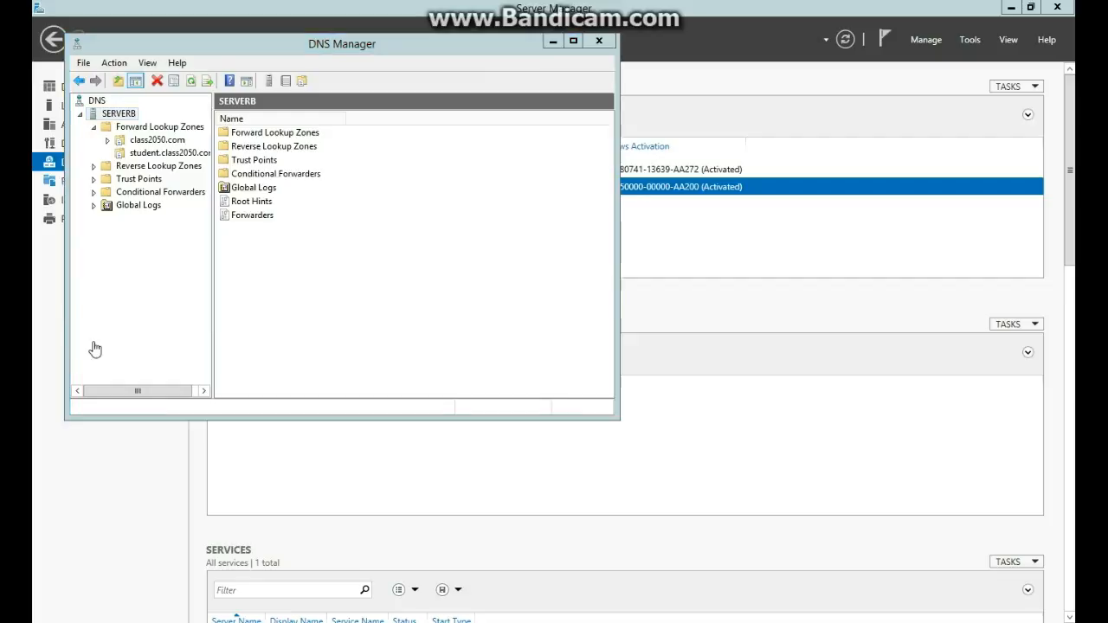
key(super)
click(386, 160)
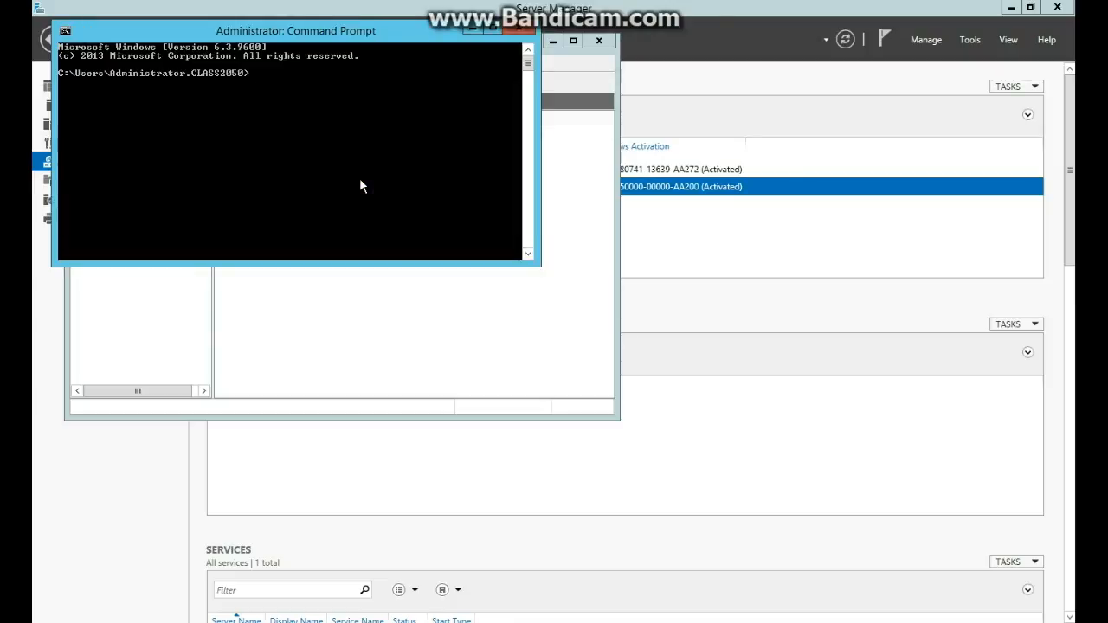
text(nslooku)
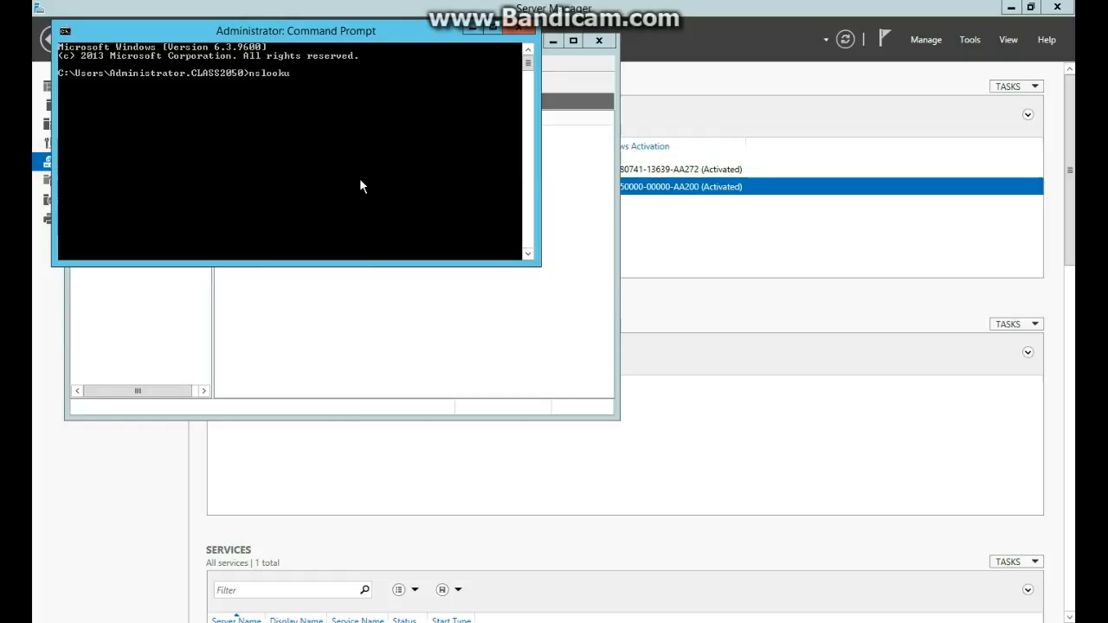
text(p temphost1)
text(.student.class2050.com)
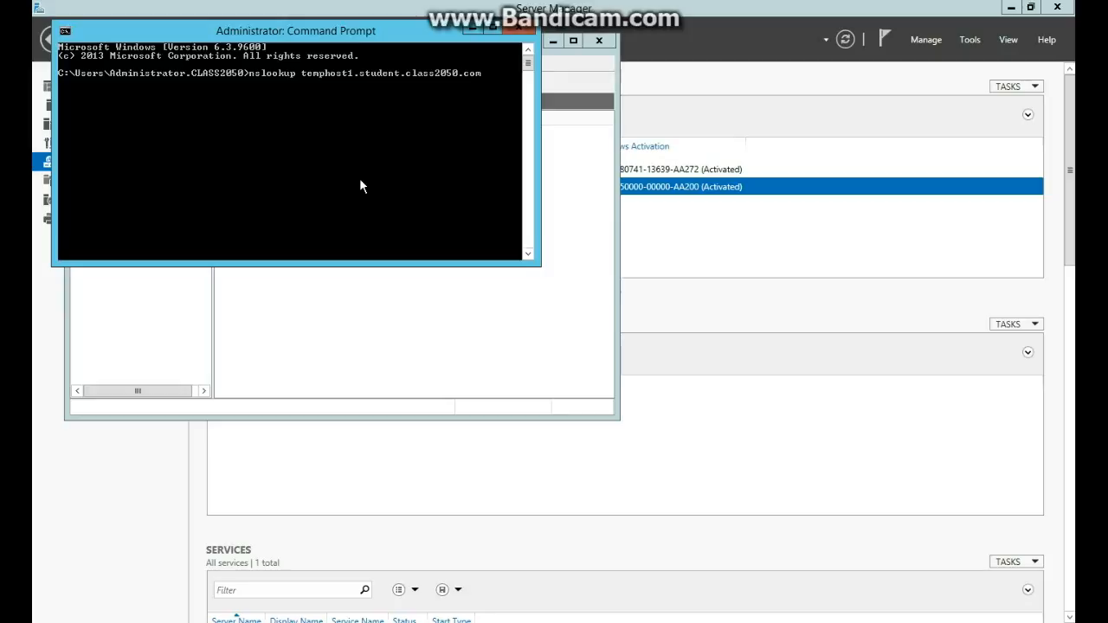
key(Return)
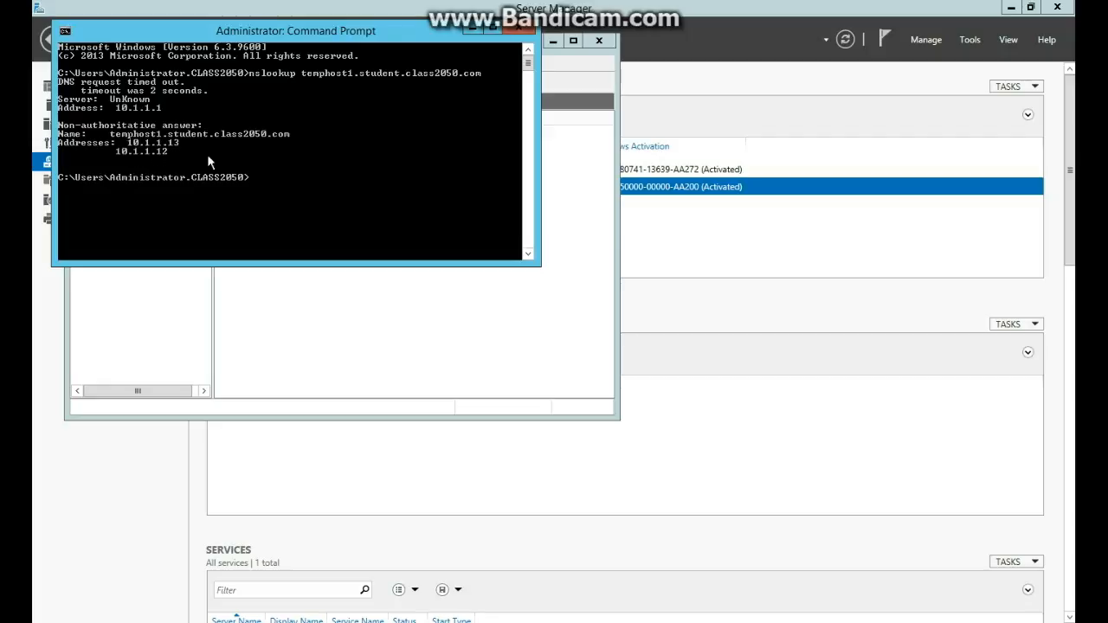
key(Up)
key(Return)
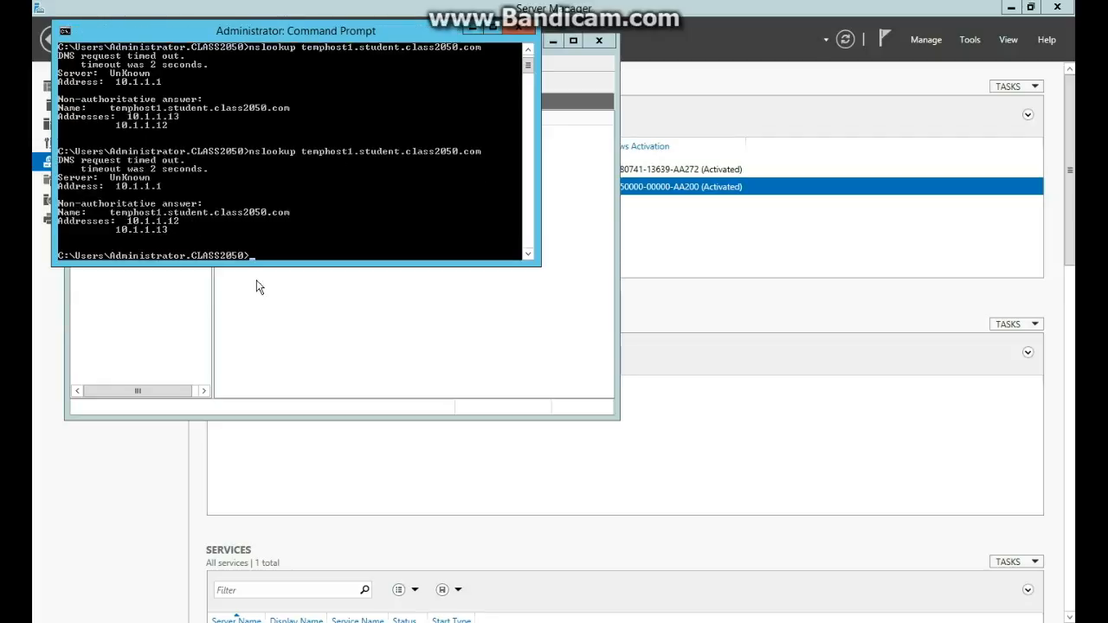
- Return to DNS Manager and compare the IP addresses of the two temphost1 host records in the student.class2050.com zone
click(280, 310)
click(152, 153)
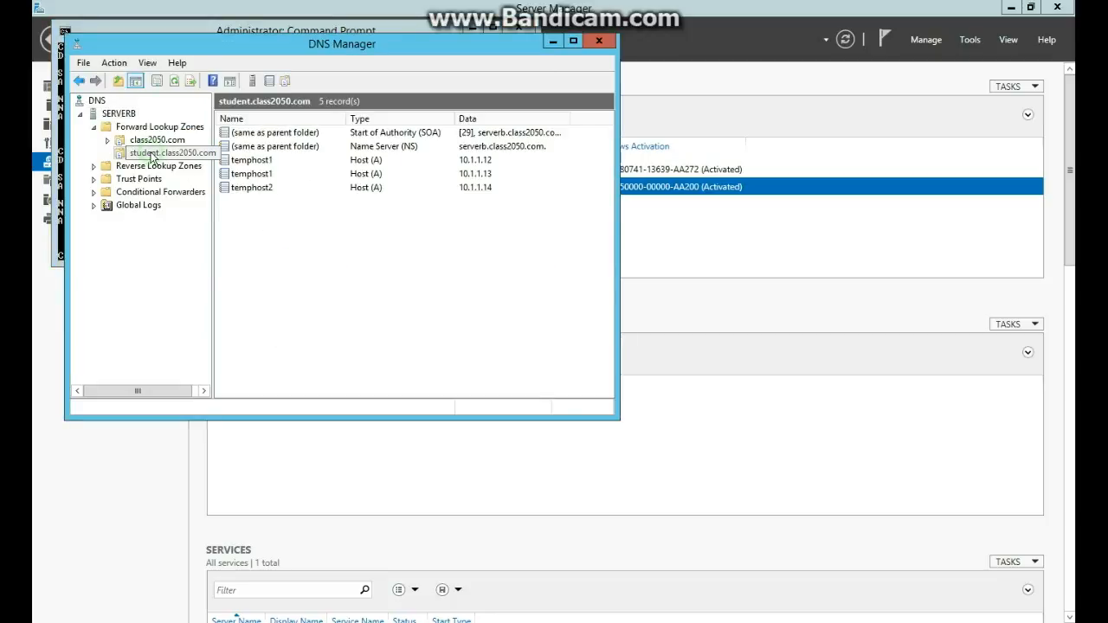
click(488, 160)
click(300, 172)
click(258, 162)
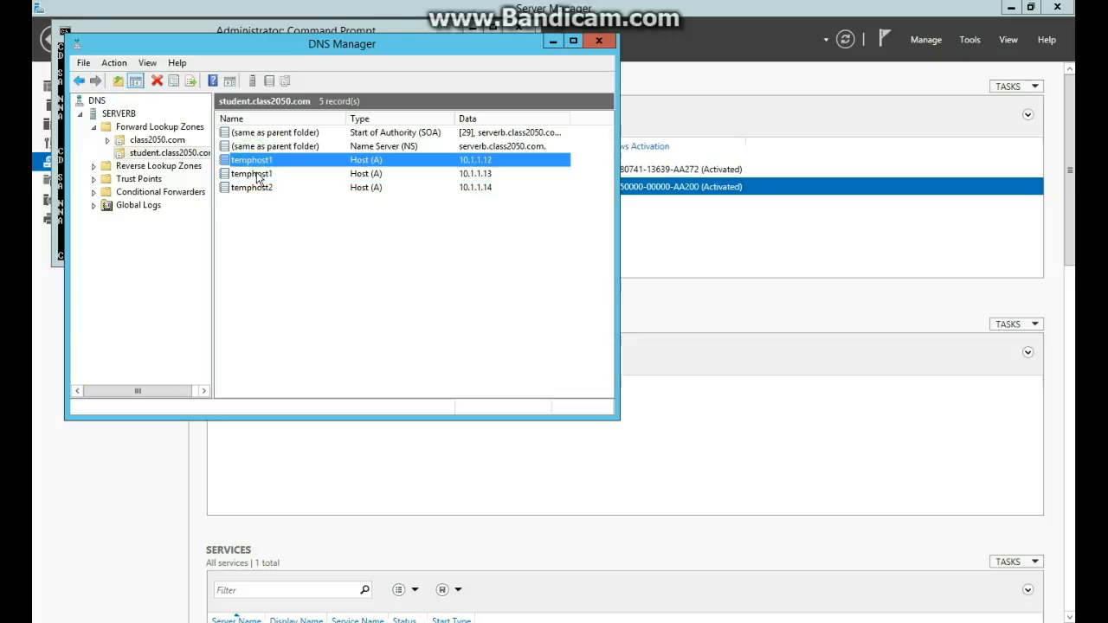
click(483, 173)
click(484, 162)
click(333, 290)
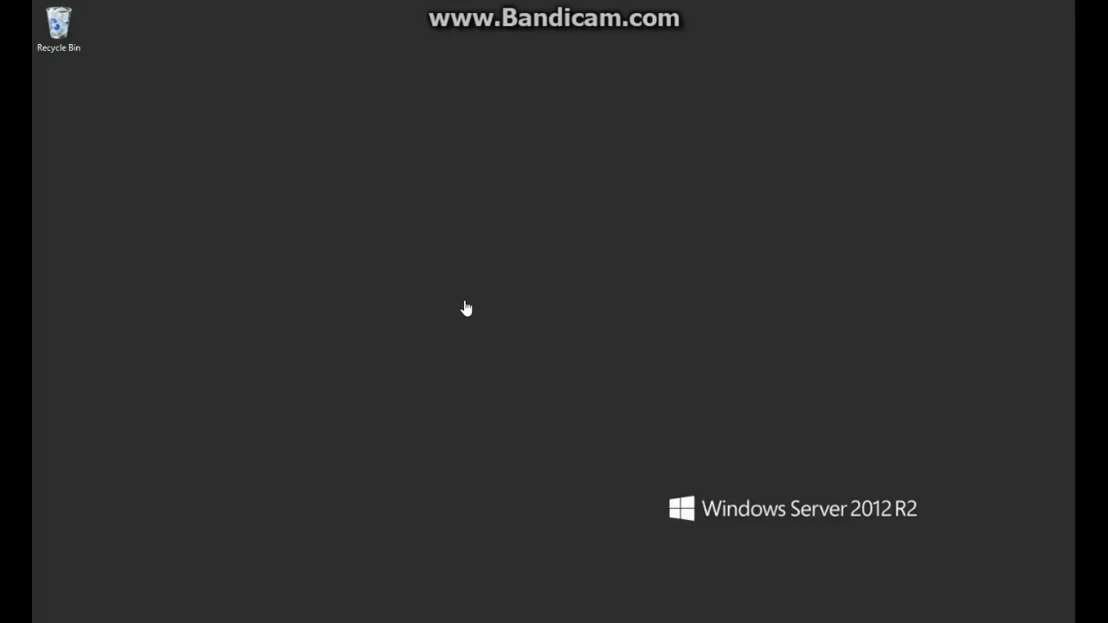
- In a Command Prompt, start nslookup, set the query type with "set type=soa" and query class2050.com
click(204, 320)
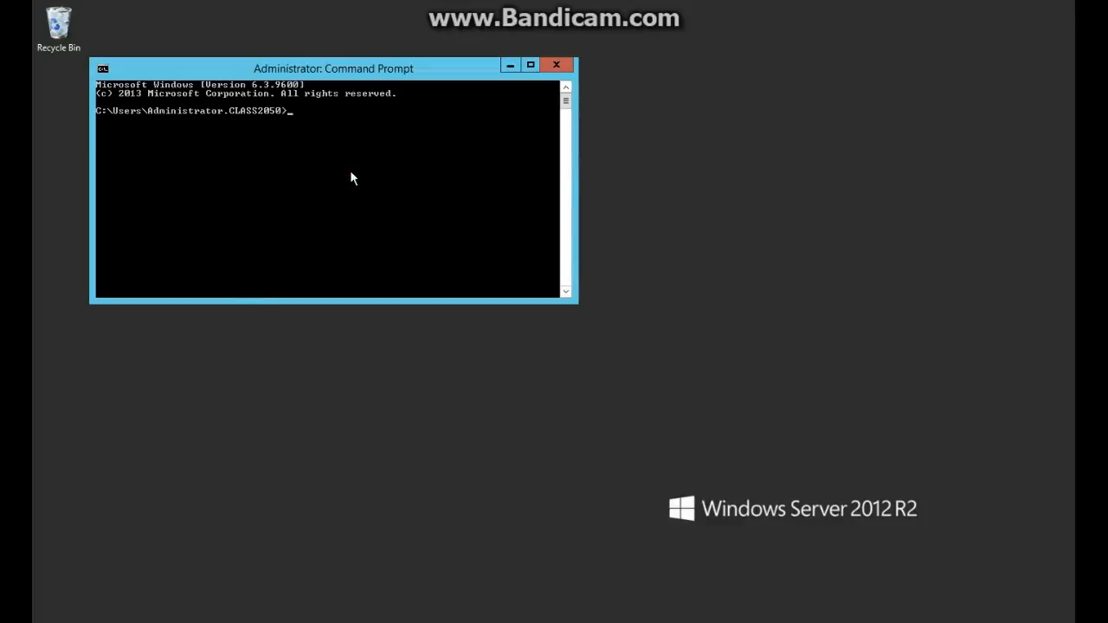
text(nslookup)
key(Return)
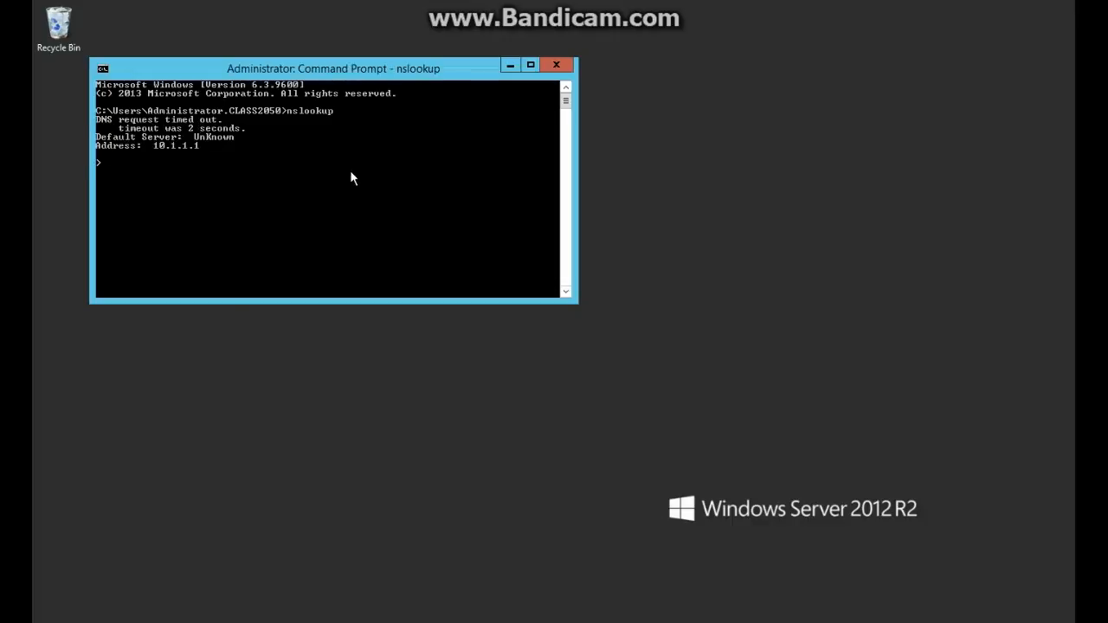
text(set typ)
text(e=so)
text(class2050.)
text(com)
key(Return)
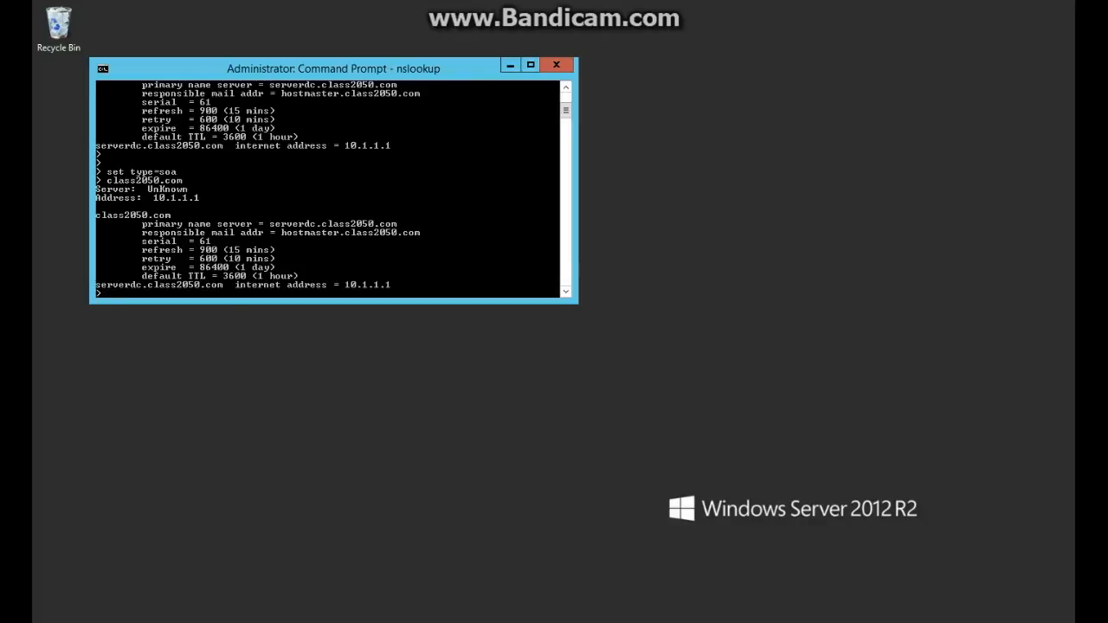
- Change the nslookup query type with "set type=NS" and query the name servers of class2050.com
click(320, 200)
key(Return)
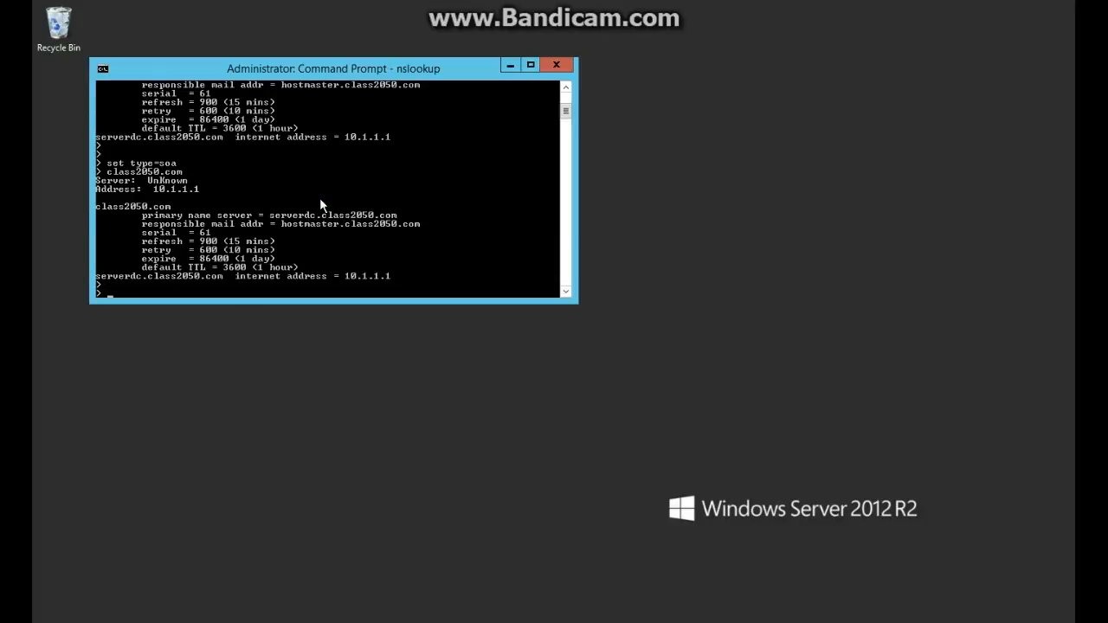
text(set type=NS)
key(Return)
text(class20505)
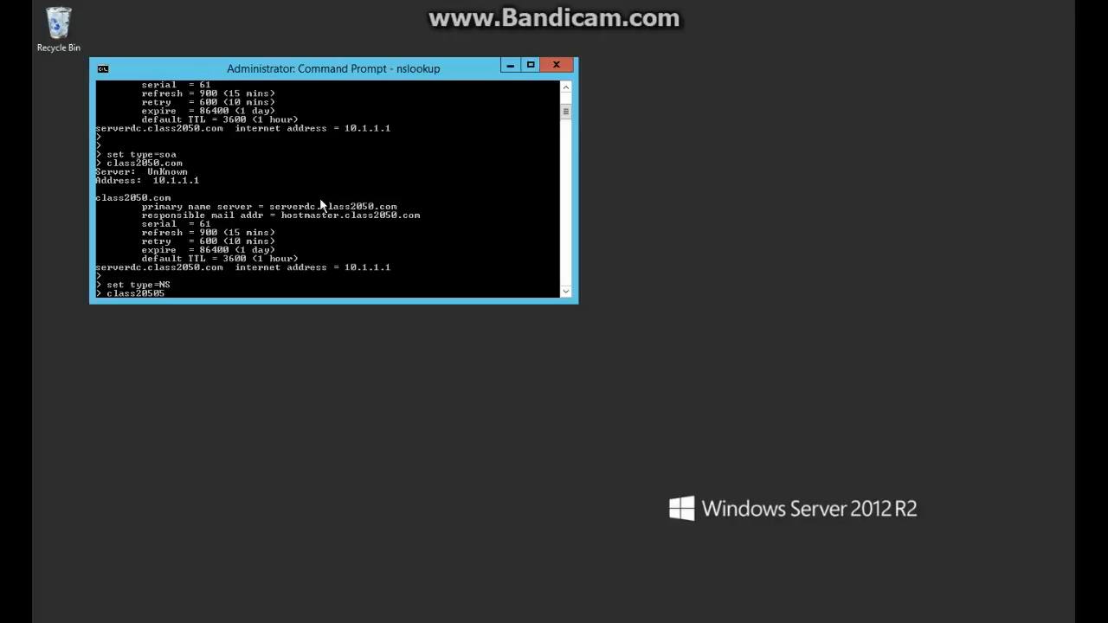
key(BackSpace)
text(.com)
key(Return)
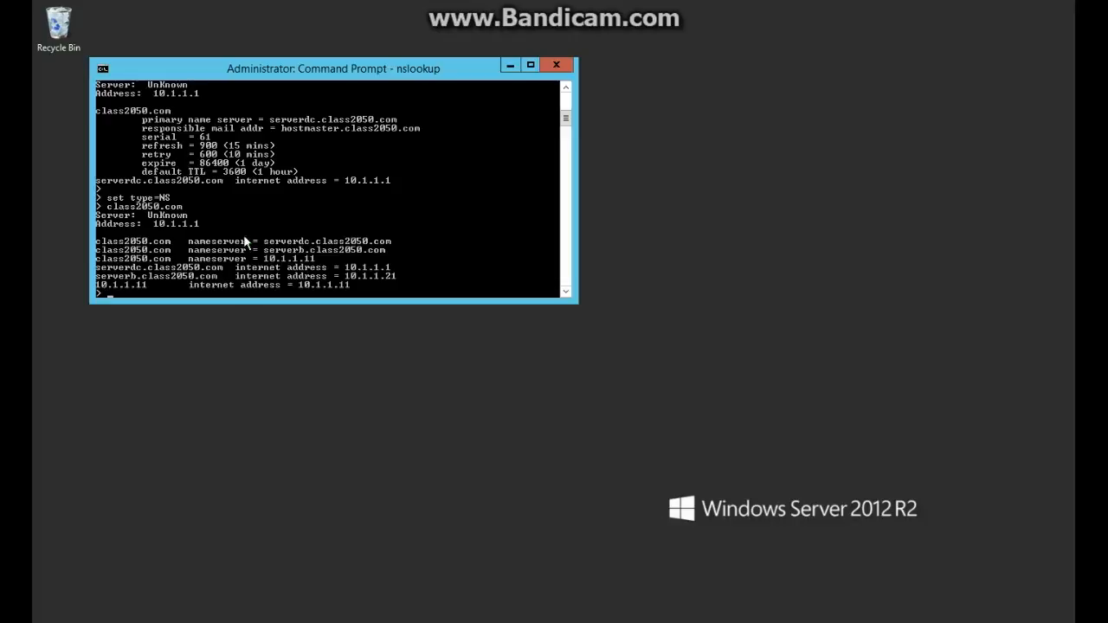
- Exit nslookup and run "dnscmd /enumzones" to list the DNS zones
key(Return)
key(Return)
key(Return)
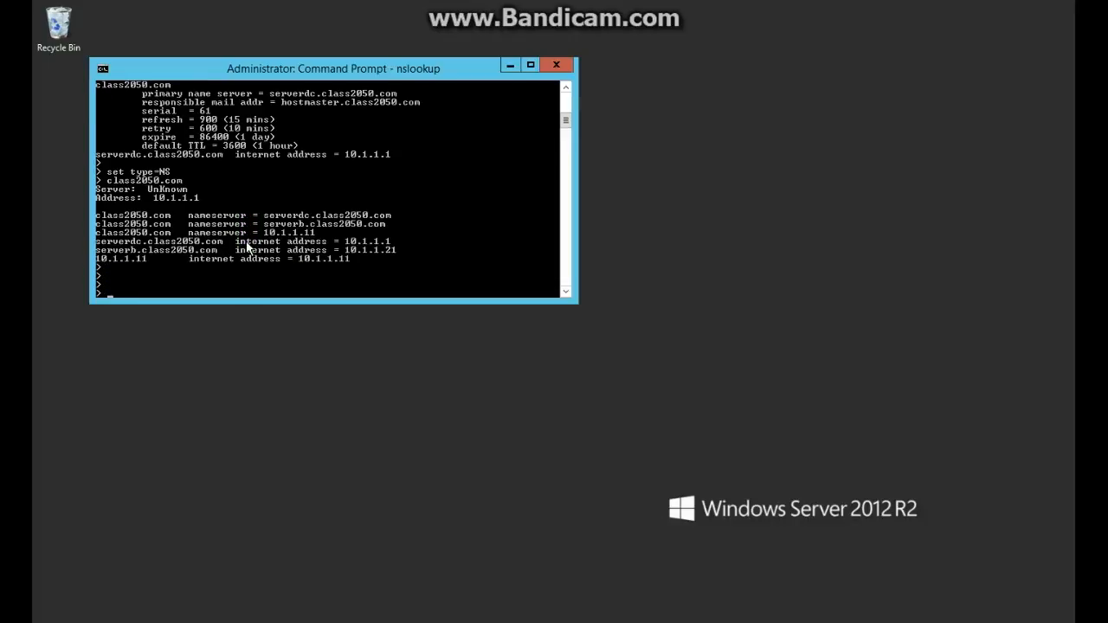
key(ctrl+c)
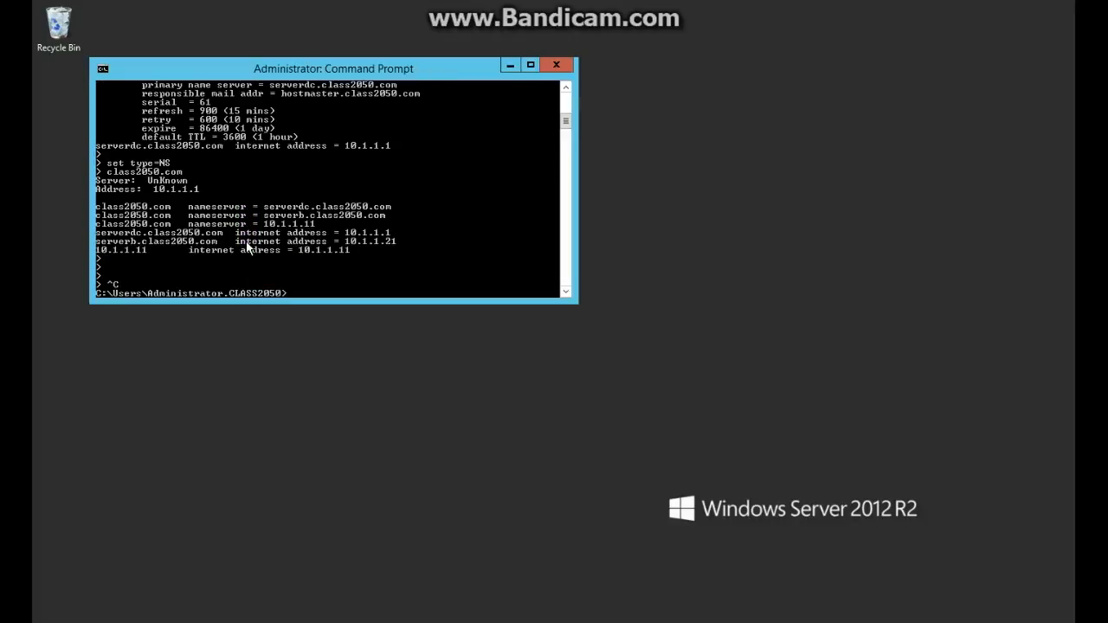
text(dnscmd)
text( /e)
text(numzone)
text(s)
key(Return)
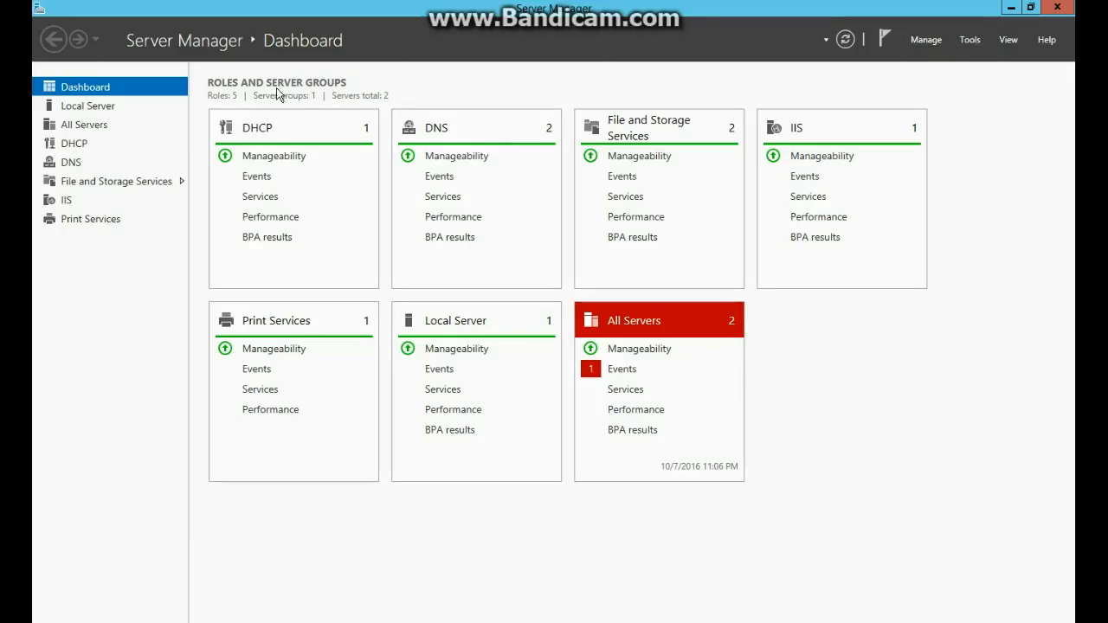
- Open DNS Manager from Server Manager and enable scavenging of stale resource records for SERVERA, without applying it to existing Active Directory-integrated zones
click(967, 41)
click(873, 203)
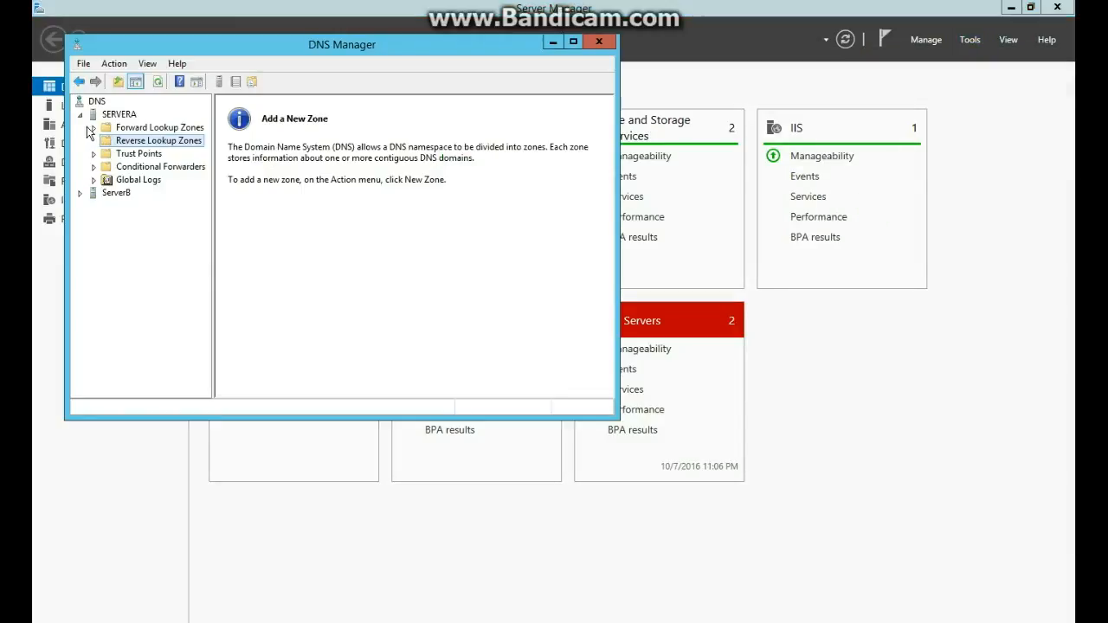
click(92, 128)
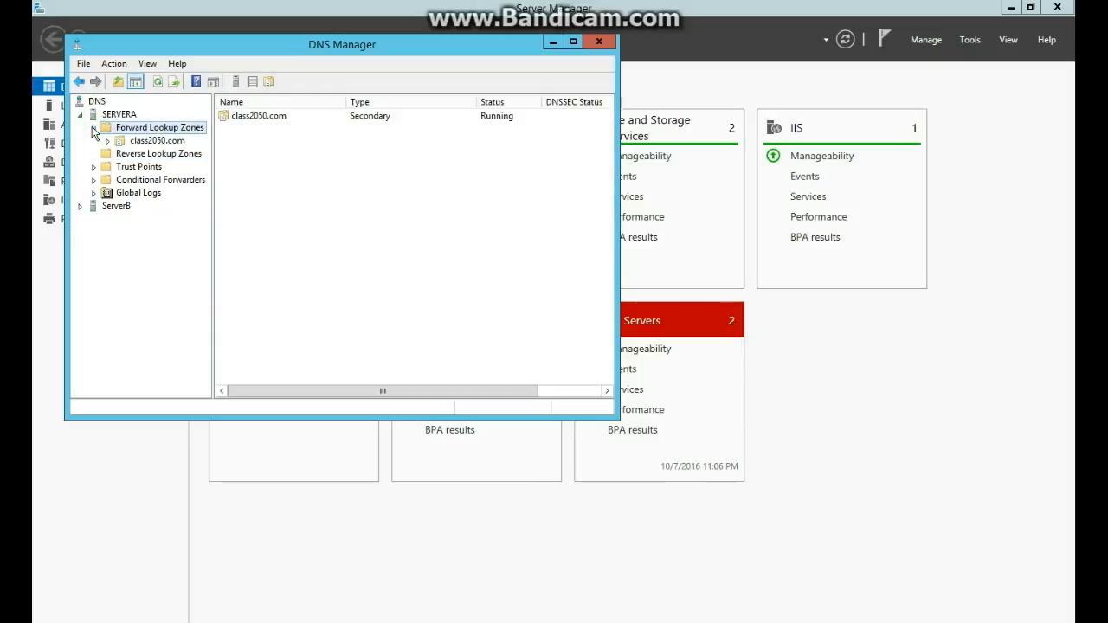
right_click(104, 114)
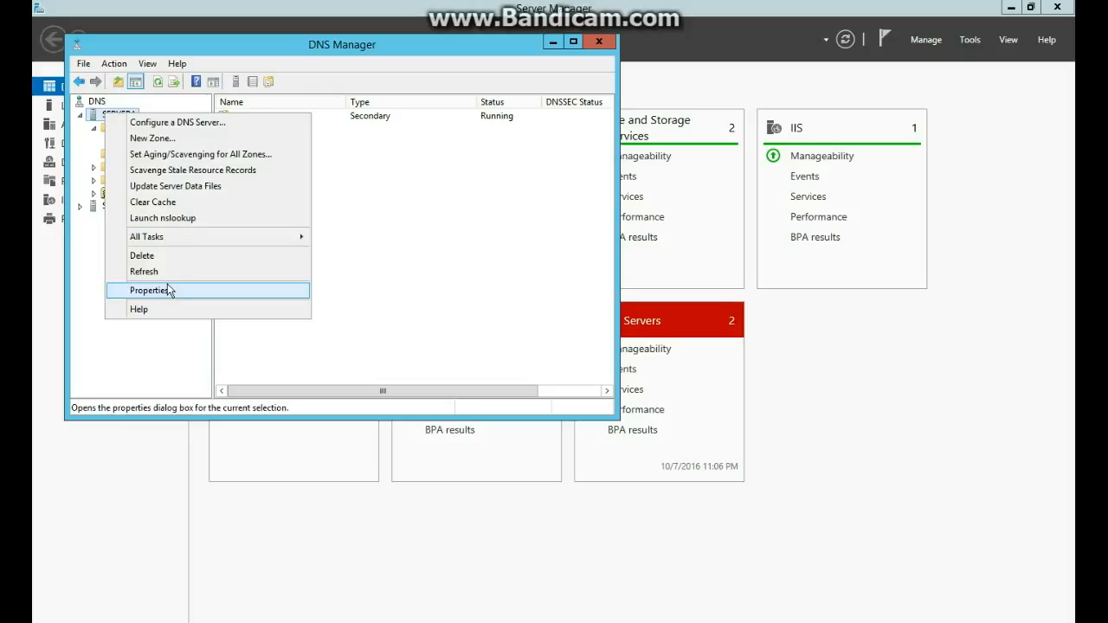
click(174, 156)
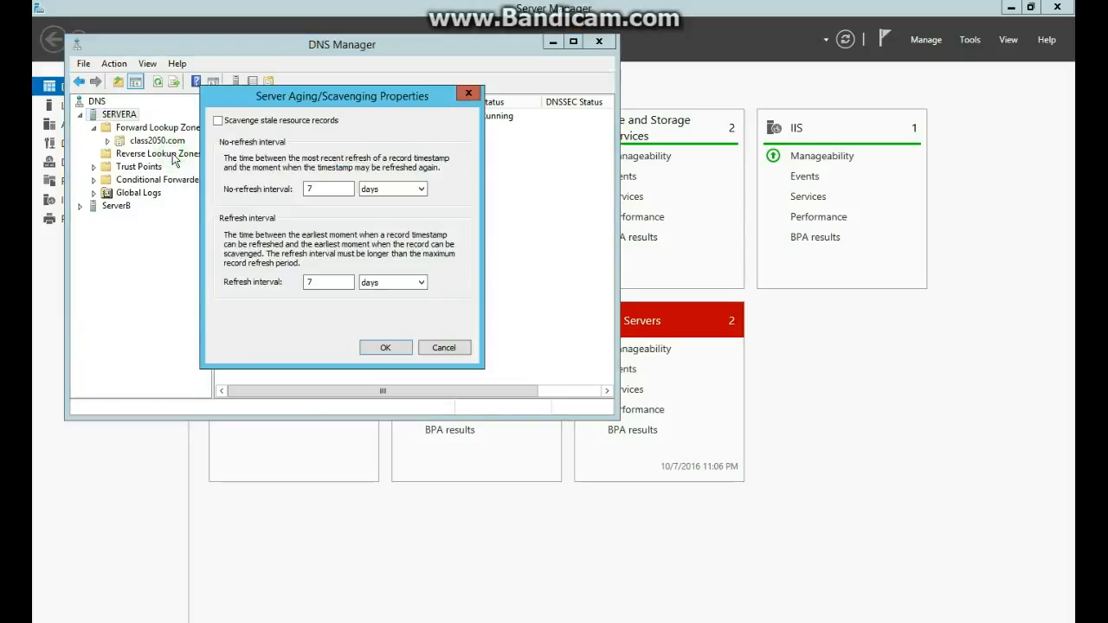
click(251, 121)
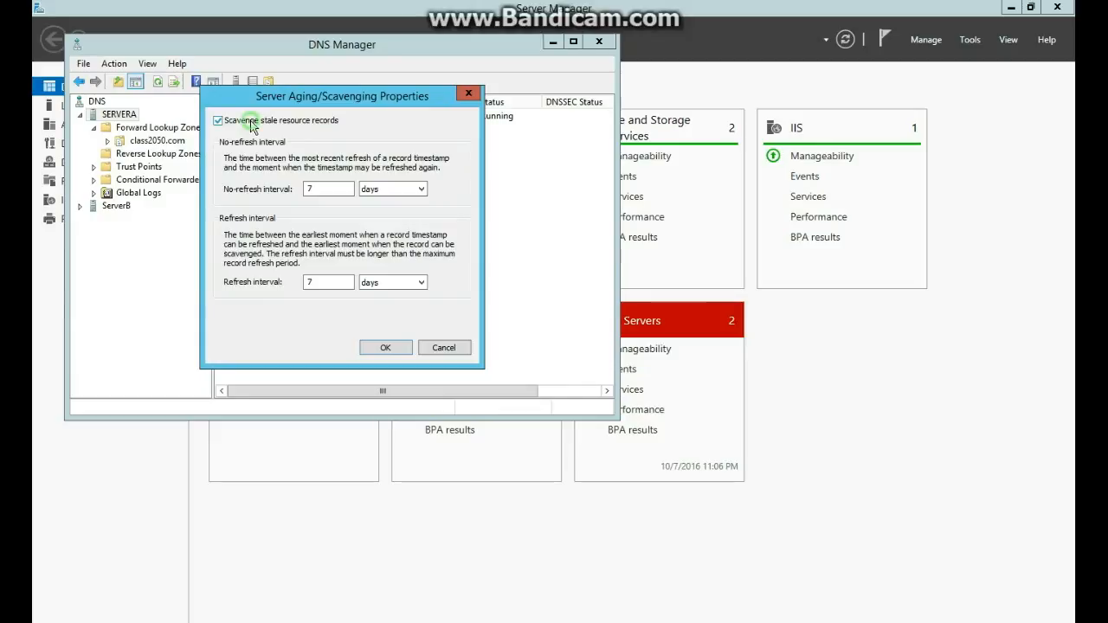
click(385, 347)
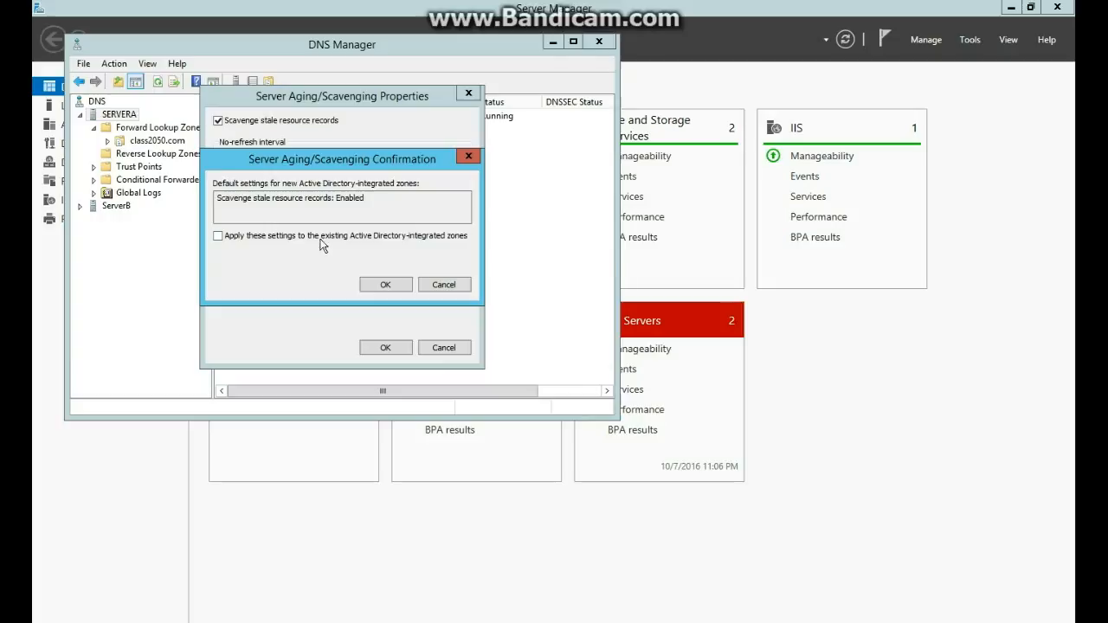
click(372, 286)
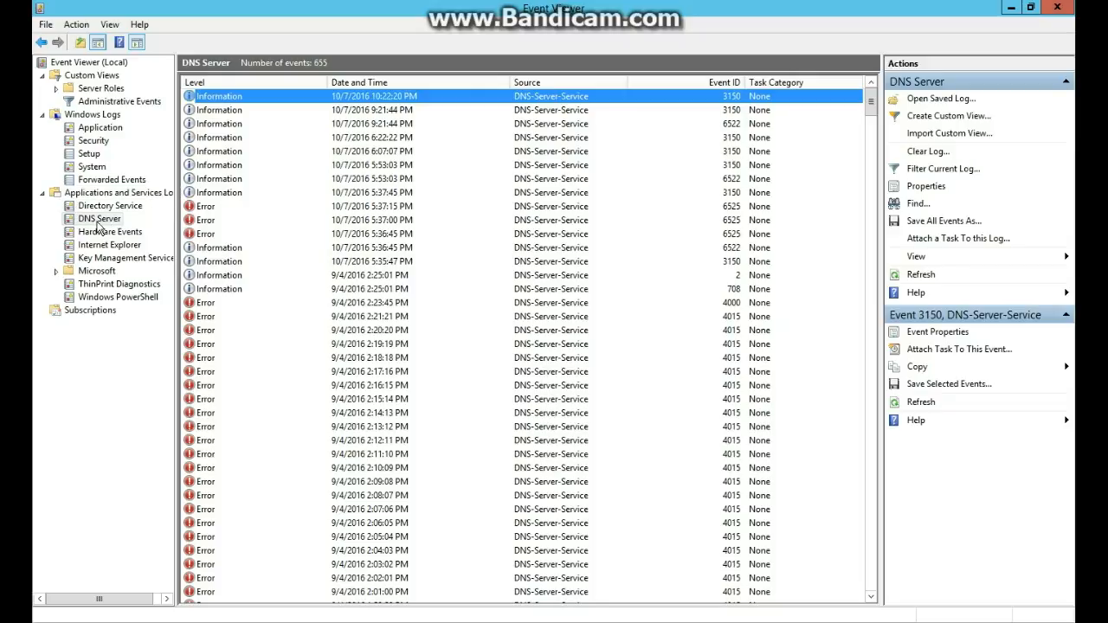
- Read the description of the newest event in Event Viewer's DNS Server log
double_click(222, 101)
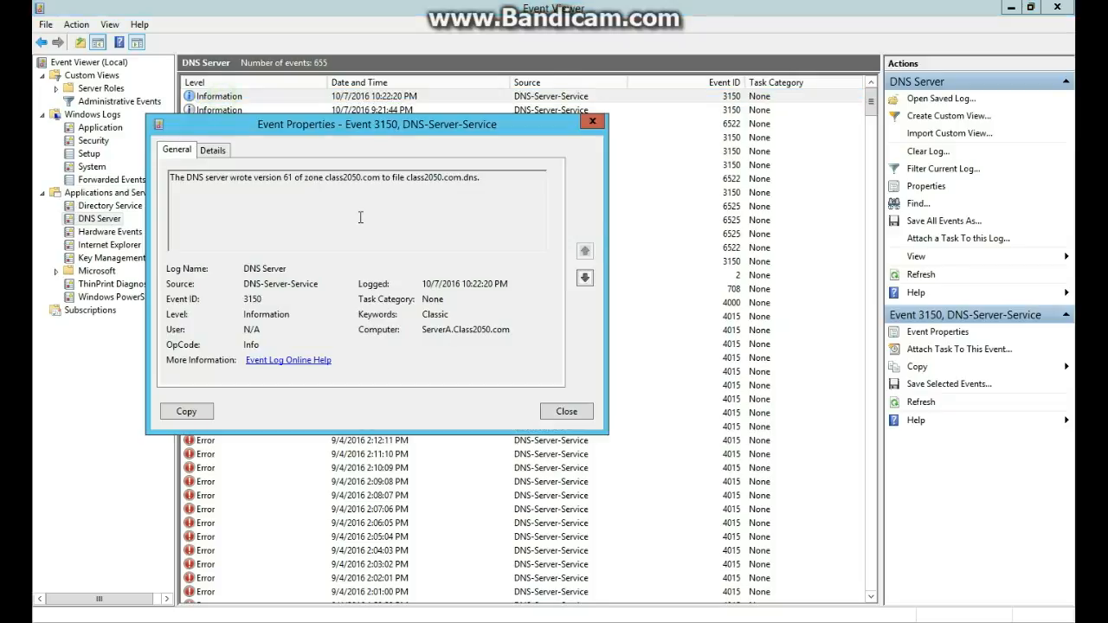
click(216, 196)
drag(251, 176, 324, 167)
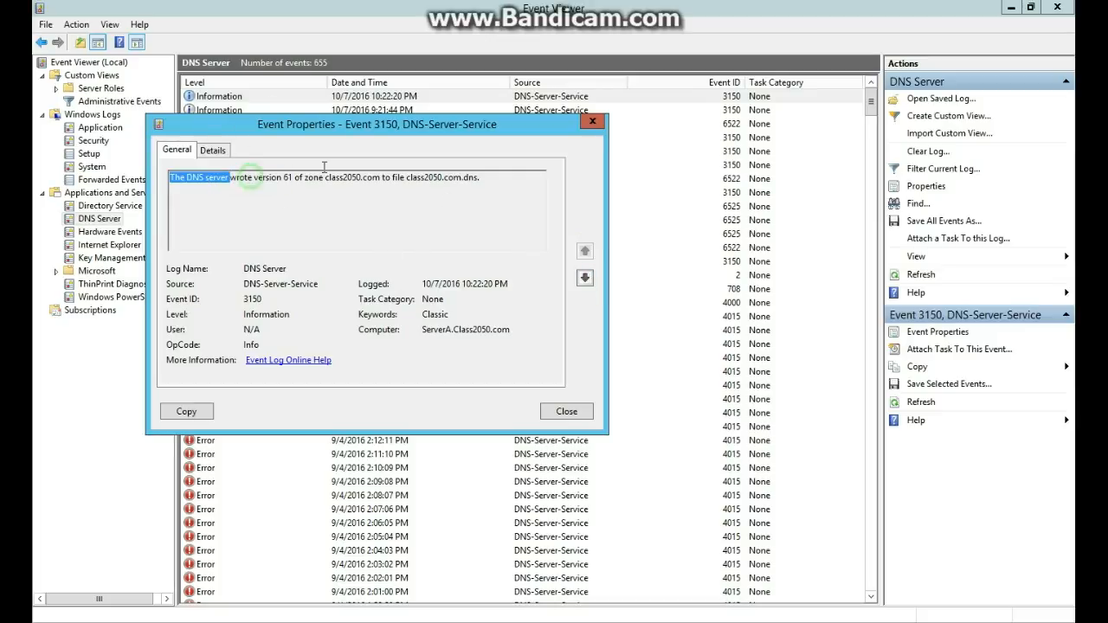
- Step through the older DNS Server events down to the 9/4/2016 2:25:01 PM Event 2 entry, reviewing their descriptions, and close the event properties
click(584, 277)
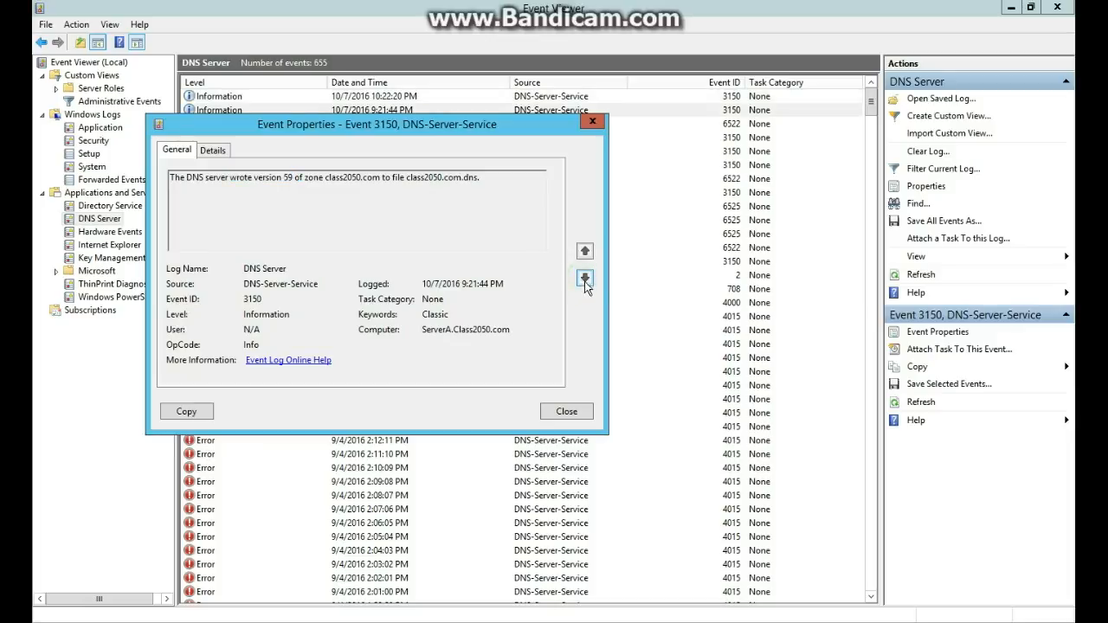
click(586, 285)
click(587, 288)
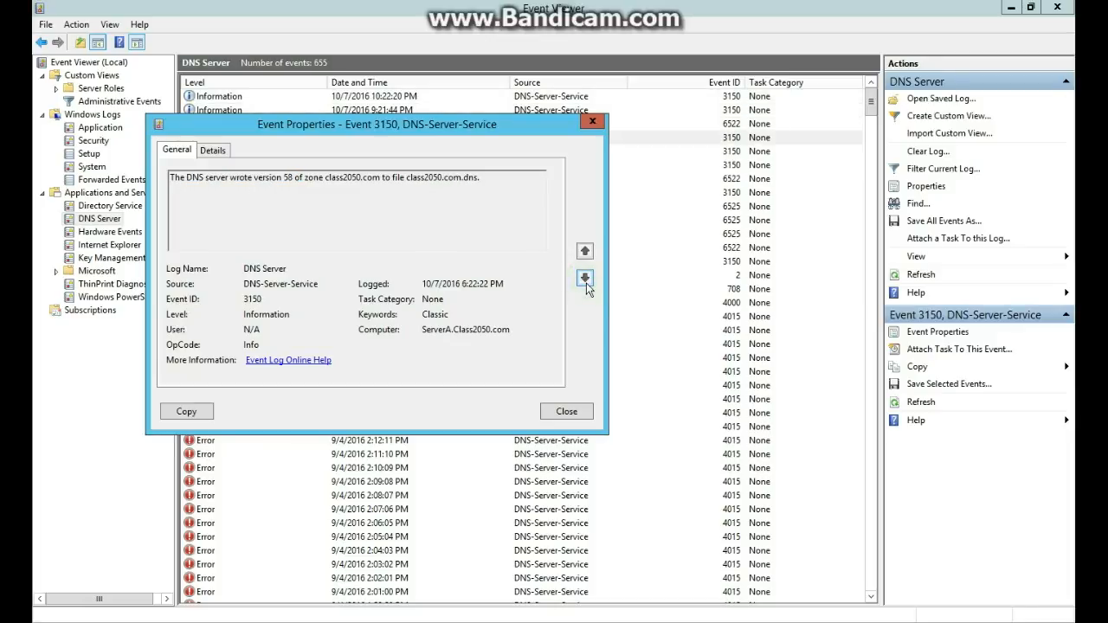
click(586, 285)
click(586, 285)
click(586, 285)
click(586, 286)
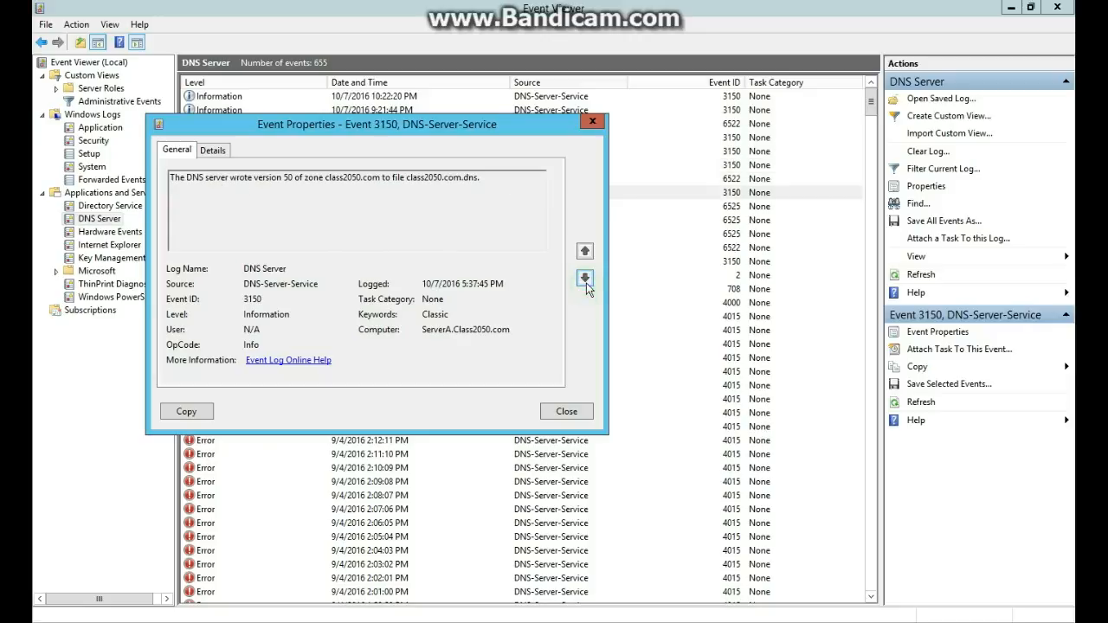
click(586, 285)
click(586, 286)
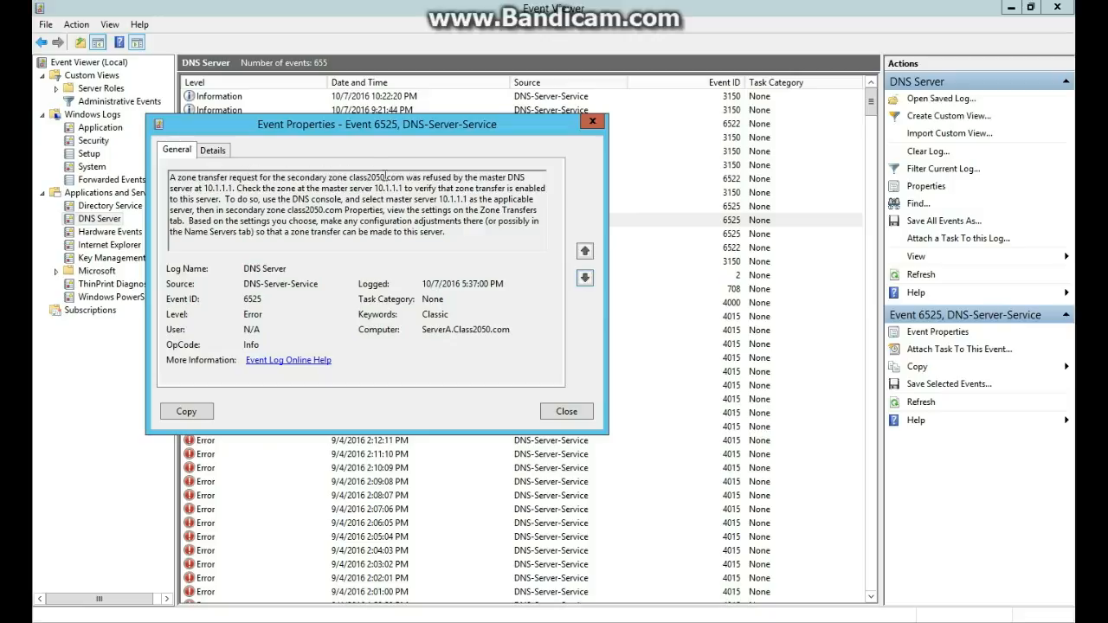
click(585, 277)
click(584, 277)
click(585, 277)
click(584, 277)
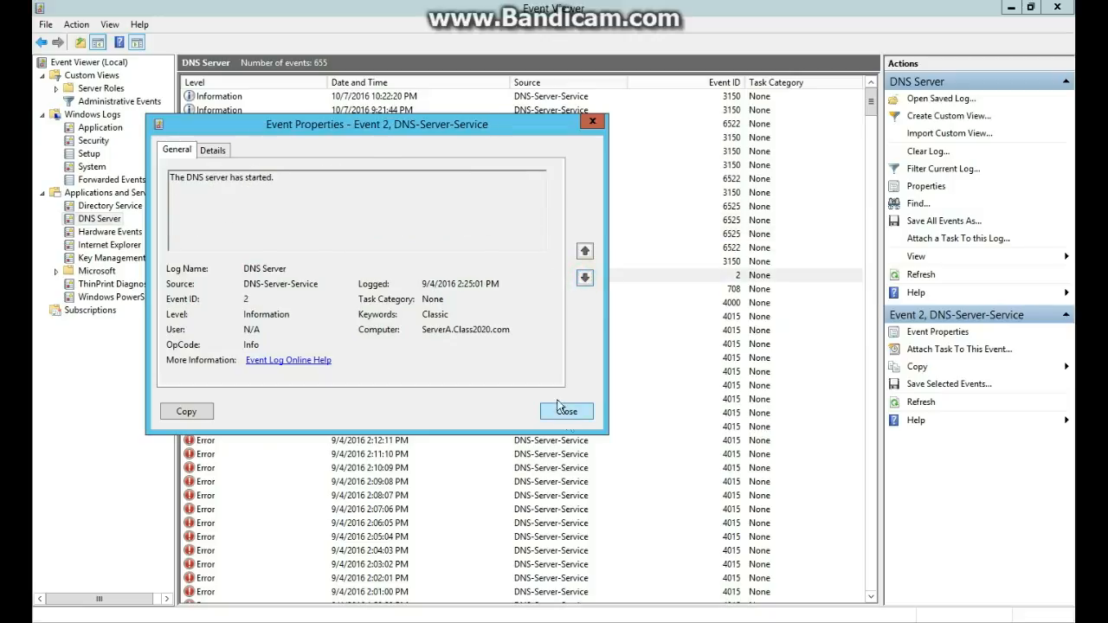
click(567, 413)
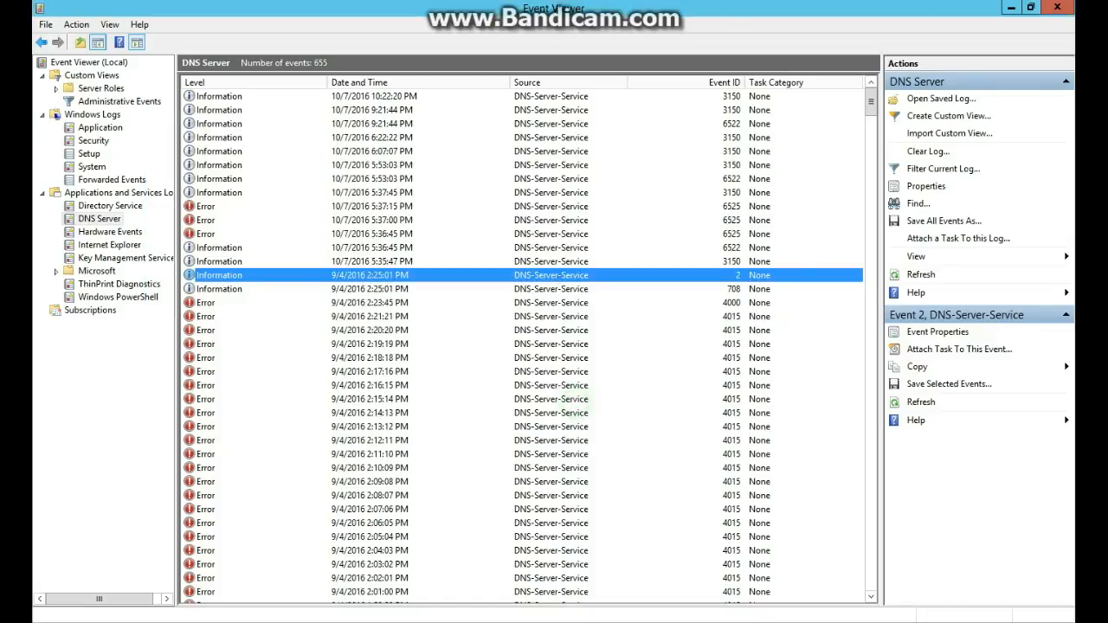